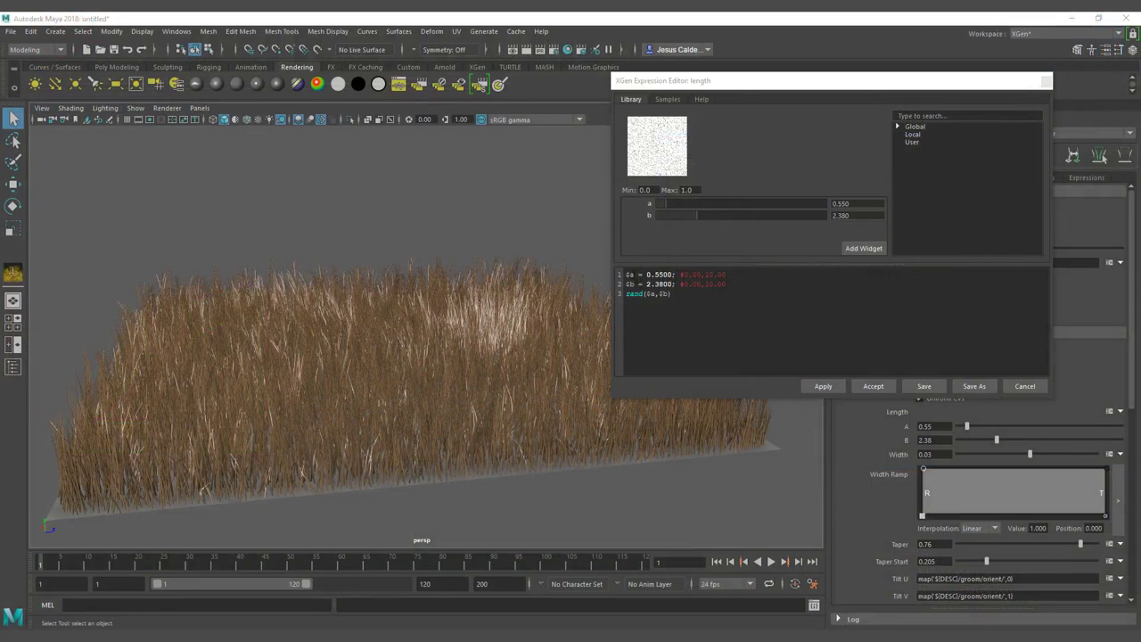
Rename the variables $a and $b to $randMin and $randMax in the length expression.
{"action": "double_click", "coordinate": [630, 276]}
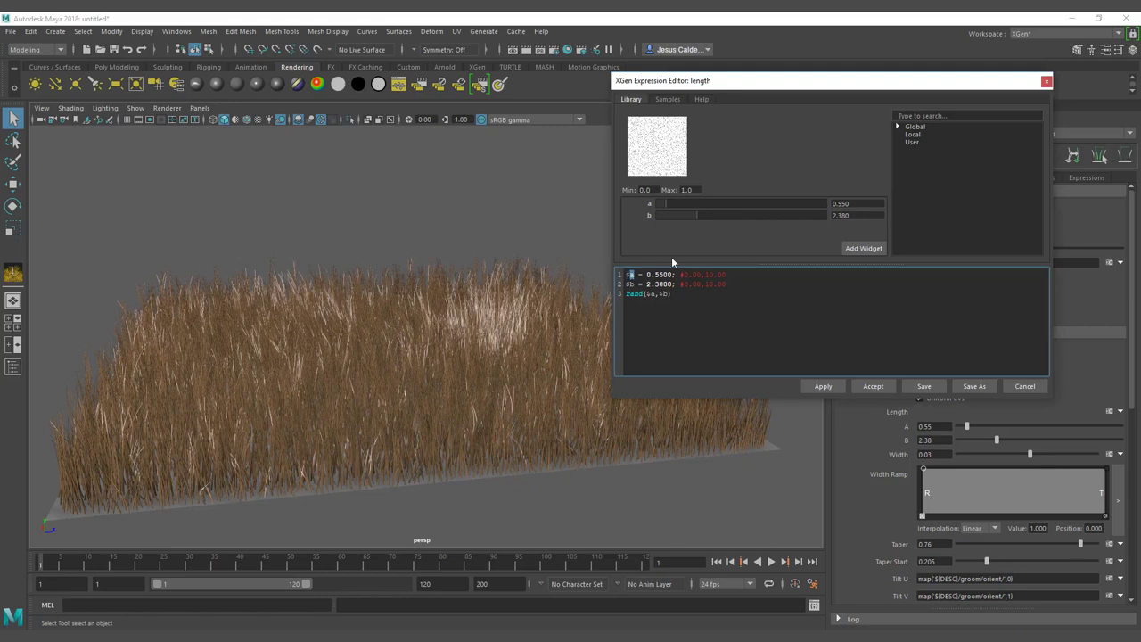
{"action": "type", "text": "min"}
{"action": "key", "text": "BackSpace"}
{"action": "key", "text": "BackSpace"}
{"action": "key", "text": "BackSpace"}
{"action": "type", "text": "randminrandmac"}
Change the expression's last line to rand(randMin,$randMax), apply it and close the expression editor.
{"action": "left_click_drag", "start_coordinate": [660, 275], "coordinate": [630, 275]}
{"action": "key", "text": "ctrl+c"}
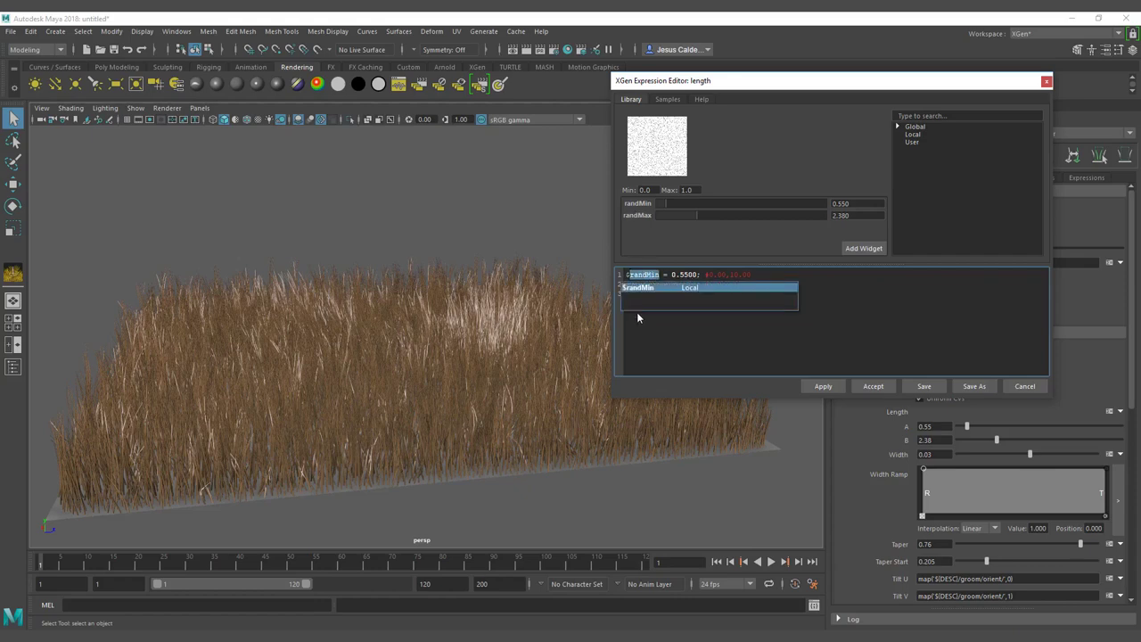
{"action": "left_click", "coordinate": [652, 322]}
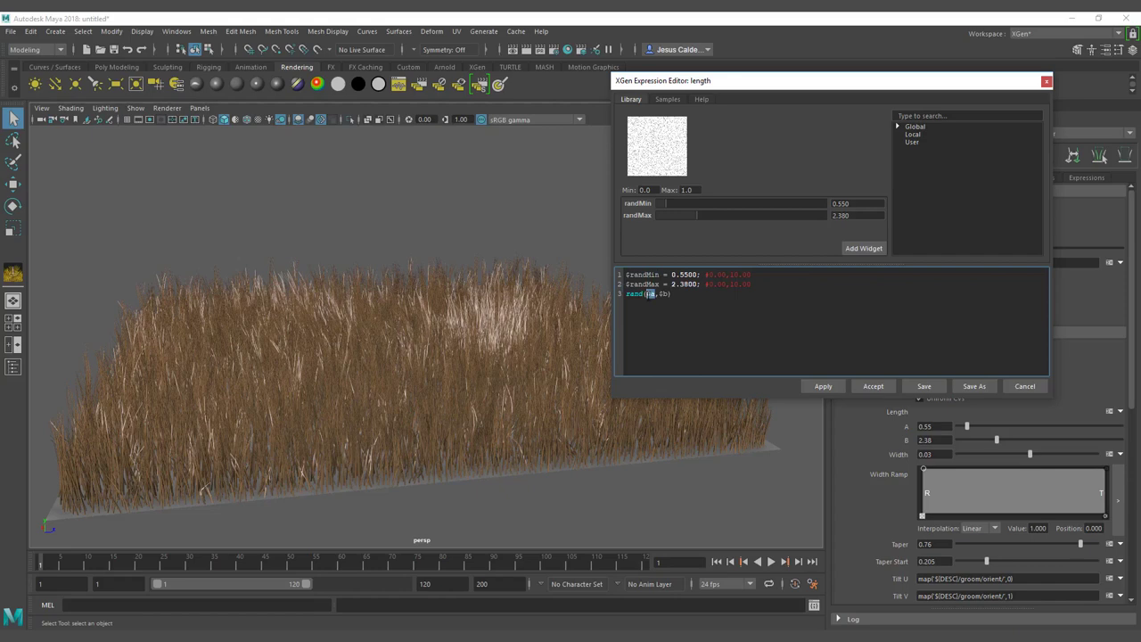
{"action": "key", "text": "ctrl+v"}
{"action": "left_click_drag", "start_coordinate": [660, 284], "coordinate": [629, 284]}
{"action": "left_click", "coordinate": [681, 293]}
{"action": "type", "text": "$randMax"}
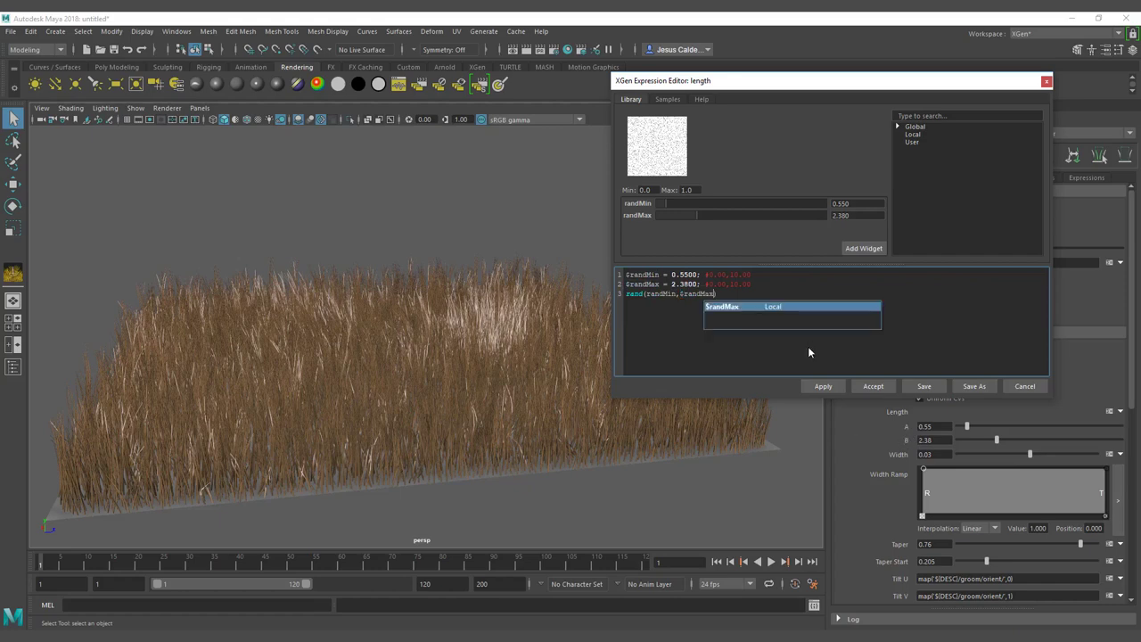
{"action": "left_click", "coordinate": [820, 387]}
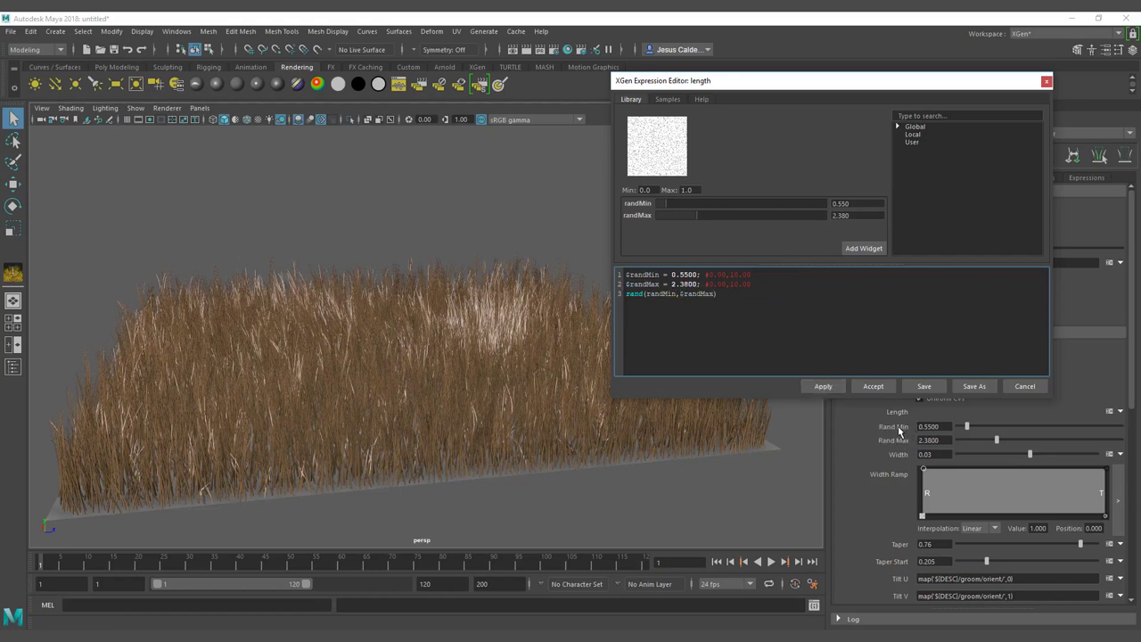
{"action": "left_click", "coordinate": [1025, 386]}
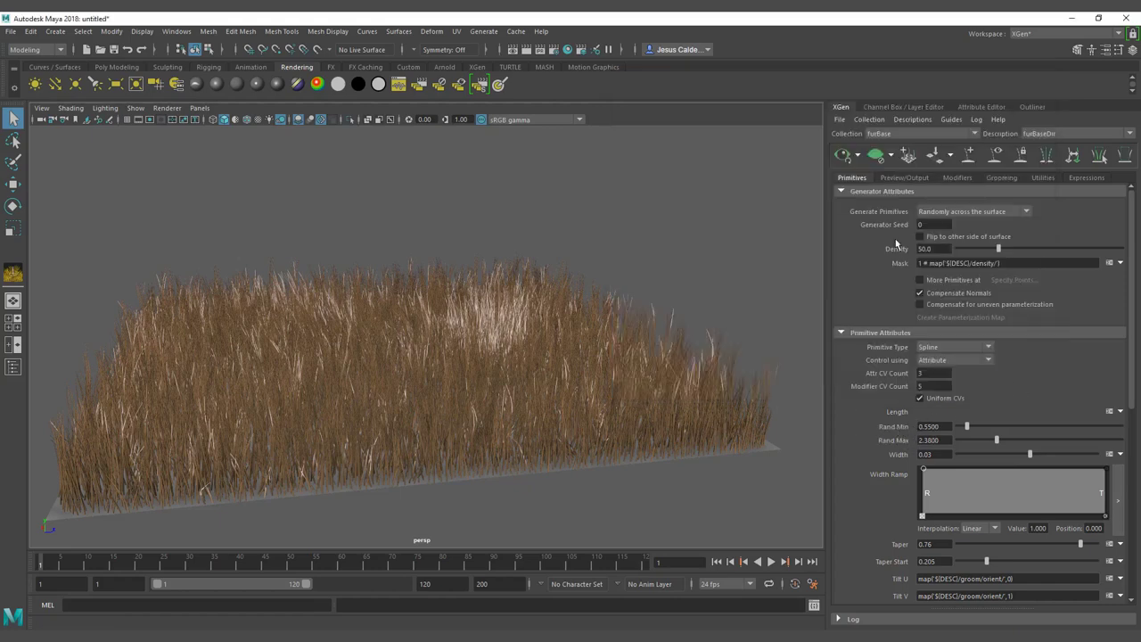
Set the length's Rand Min to 0.66 and inspect the fur from another angle.
{"action": "mouse_move", "coordinate": [660, 268]}
{"action": "left_mouse_down", "text": "alt"}
{"action": "mouse_move", "coordinate": [603, 265]}
{"action": "mouse_move", "coordinate": [671, 285]}
{"action": "left_mouse_up", "text": "alt"}
{"action": "left_click_drag", "start_coordinate": [977, 425], "coordinate": [969, 426]}
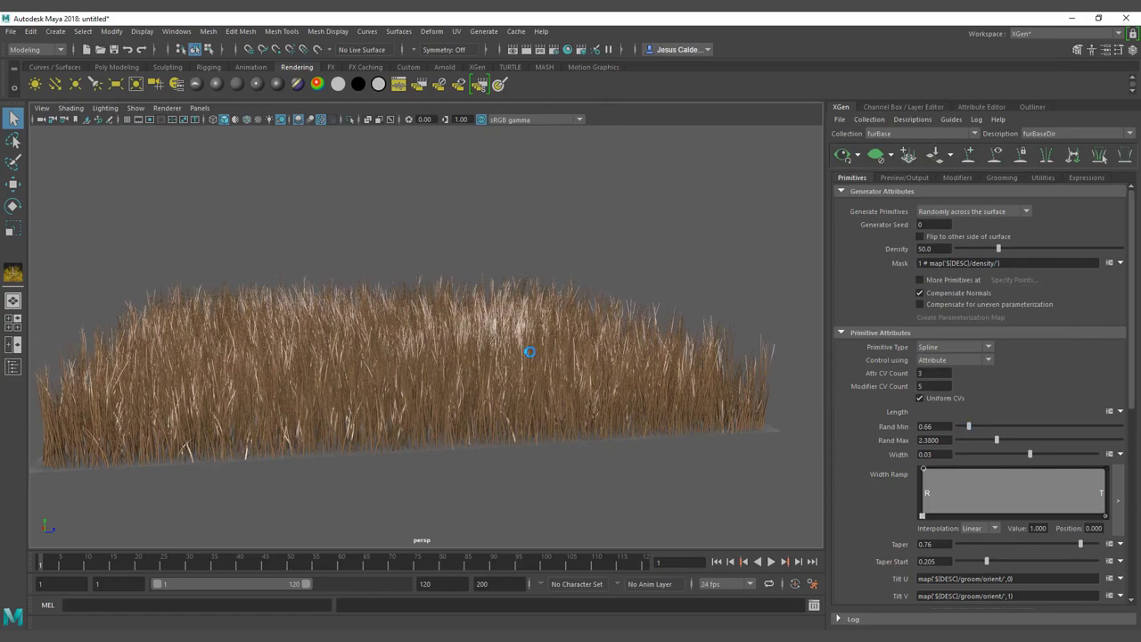
{"action": "left_click_drag", "start_coordinate": [527, 348], "coordinate": [497, 374], "text": "alt"}
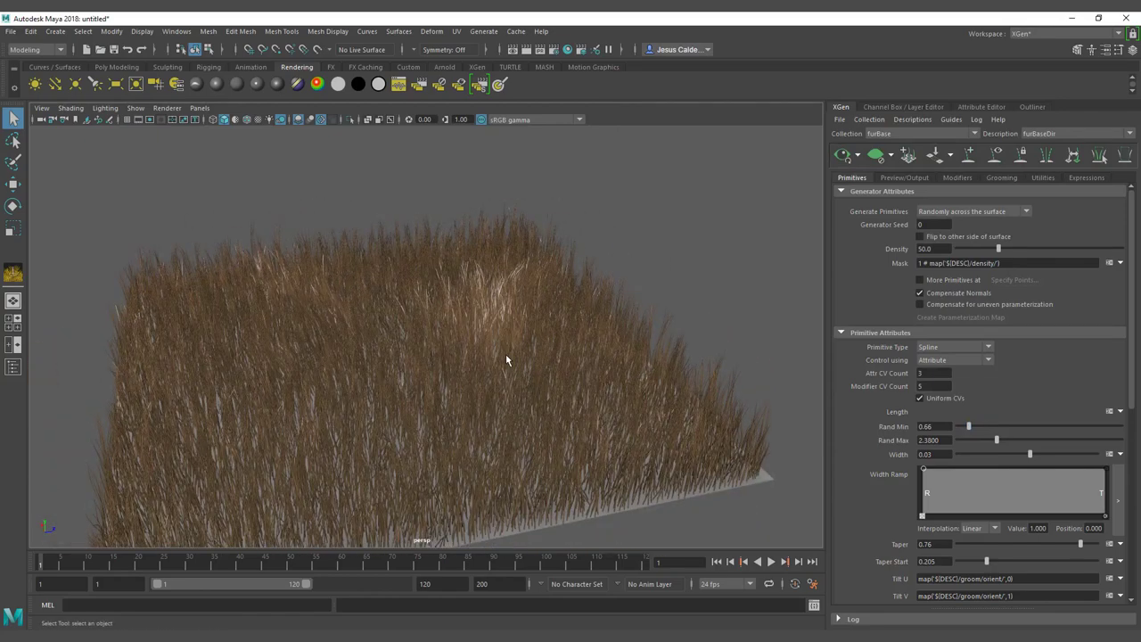
Go to the grooming settings and turn on the groom's visibility over the fur patch.
{"action": "left_click", "coordinate": [993, 181]}
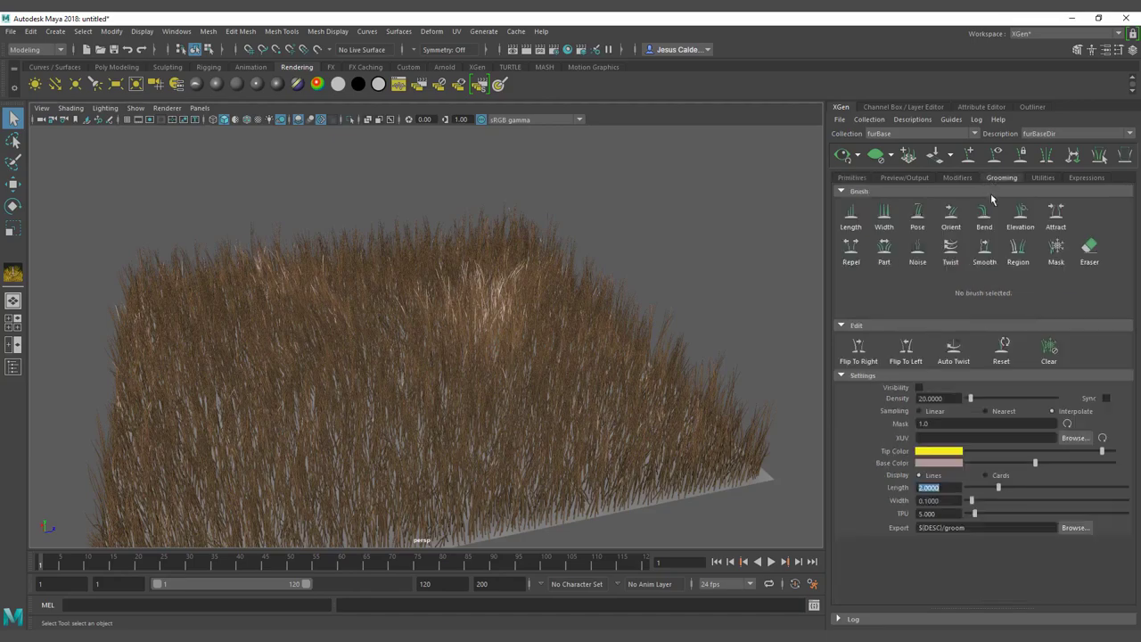
{"action": "left_click", "coordinate": [920, 388]}
{"action": "left_click_drag", "start_coordinate": [651, 417], "coordinate": [719, 260], "text": "alt"}
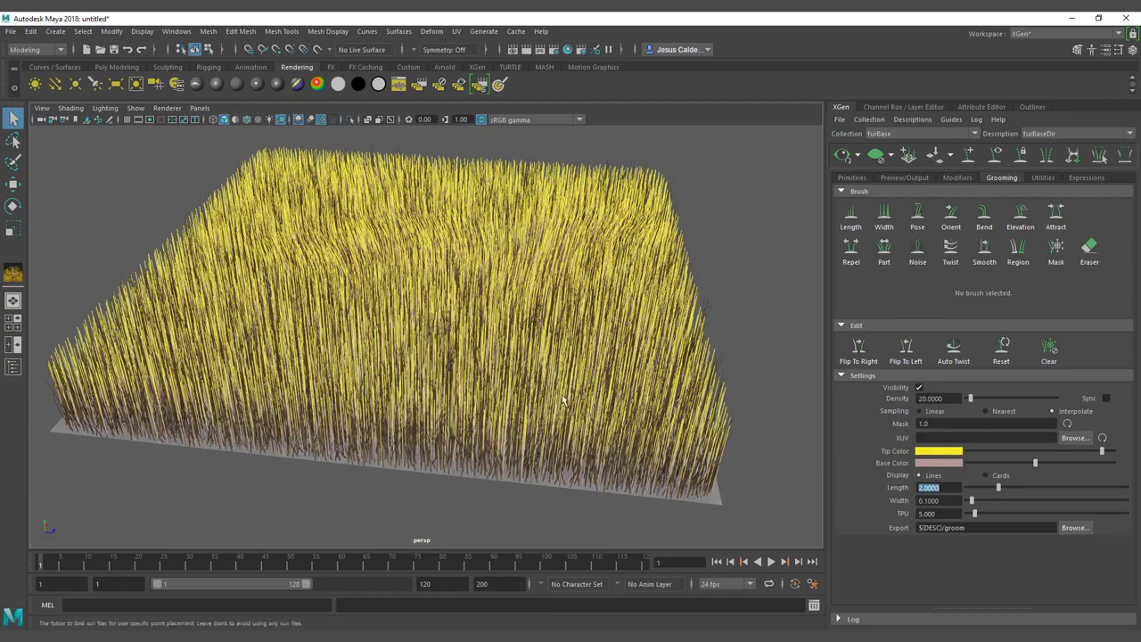
Activate the Length brush with a goal length of 10 and an increment of 0.5.
{"action": "left_click", "coordinate": [850, 214]}
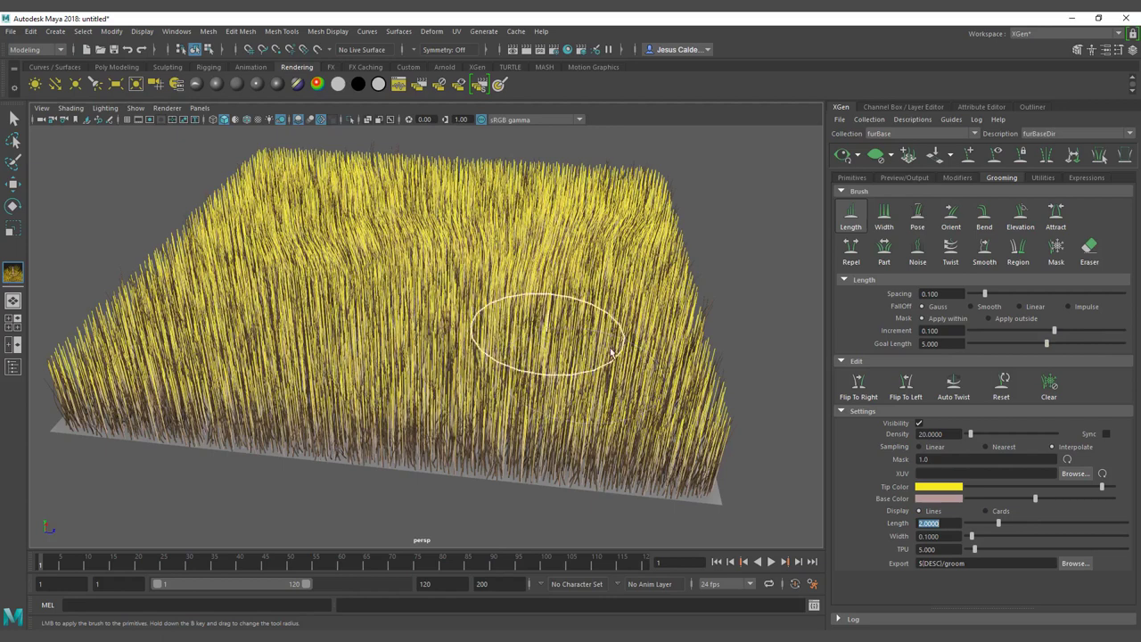
{"action": "double_click", "coordinate": [932, 343]}
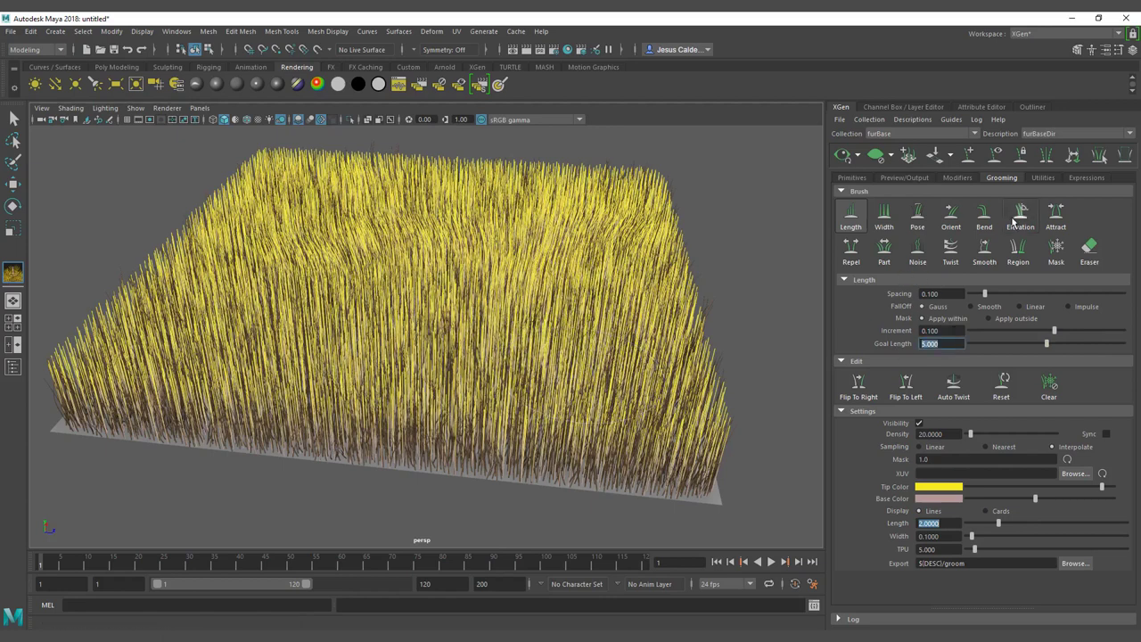
{"action": "type", "text": "10"}
{"action": "key", "text": "Return"}
{"action": "key", "text": "shift+Tab"}
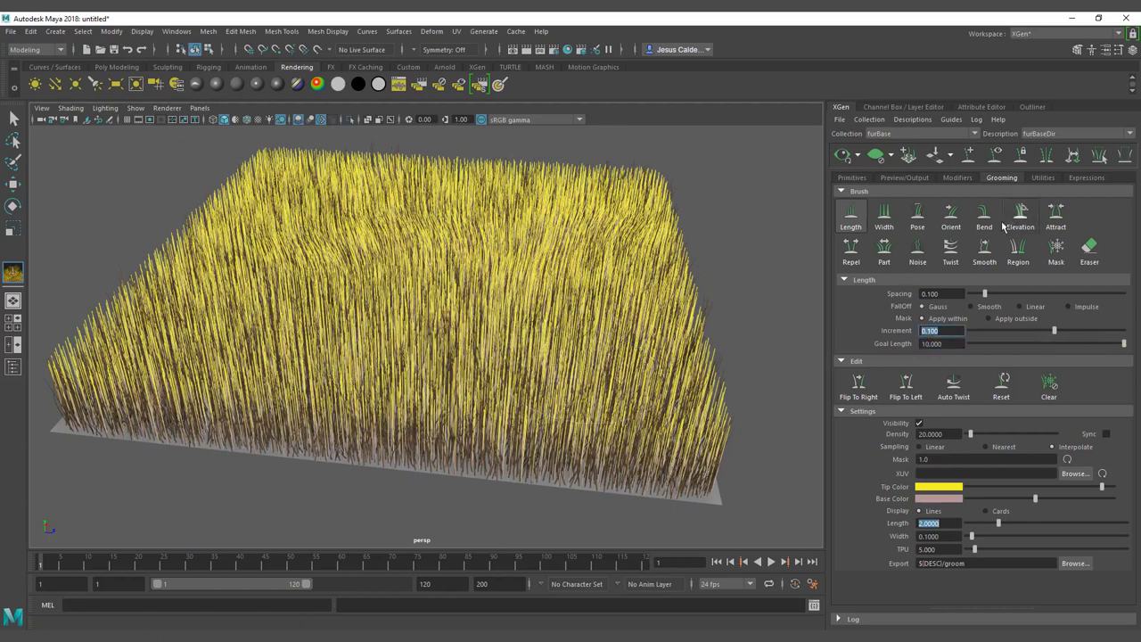
{"action": "type", "text": "0.5"}
{"action": "key", "text": "Return"}
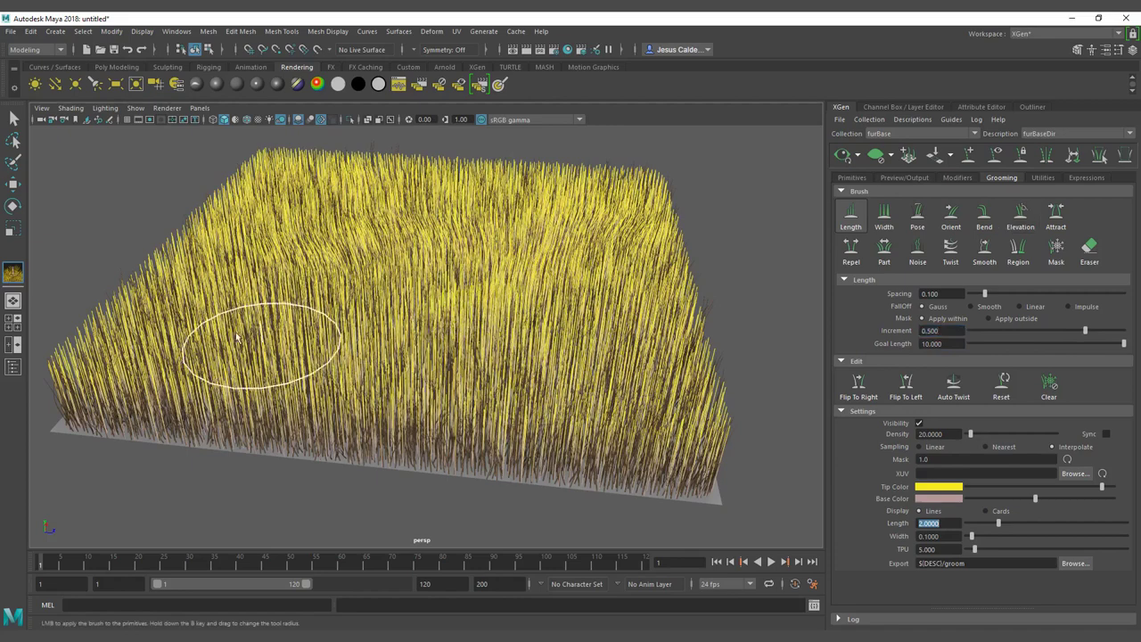
Brush several patches of the groom to lengthen the guide strands across the plane.
{"action": "left_click_drag", "start_coordinate": [446, 222], "coordinate": [399, 272], "text": "alt"}
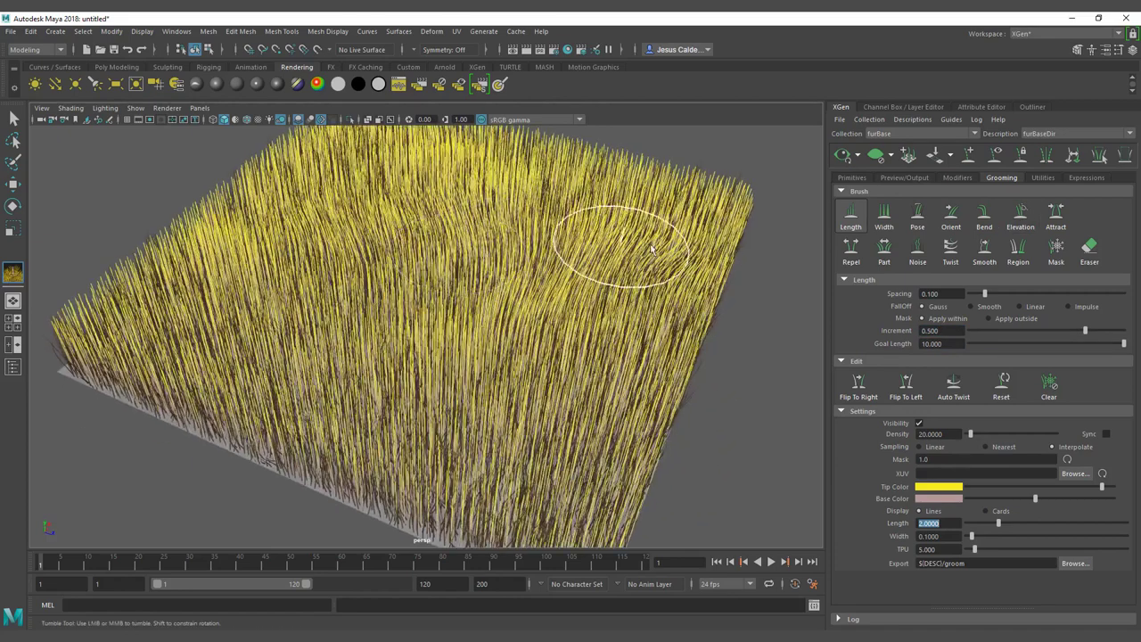
{"action": "left_click_drag", "start_coordinate": [604, 305], "coordinate": [644, 258], "text": "alt"}
{"action": "mouse_move", "coordinate": [499, 281]}
{"action": "left_mouse_down", "text": "alt"}
{"action": "mouse_move", "coordinate": [393, 323]}
{"action": "mouse_move", "coordinate": [588, 324]}
{"action": "mouse_move", "coordinate": [427, 226]}
{"action": "left_mouse_up", "text": "alt"}
{"action": "middle_click_drag", "start_coordinate": [312, 220], "coordinate": [423, 263], "text": "alt"}
{"action": "middle_click_drag", "start_coordinate": [547, 230], "coordinate": [493, 275], "text": "alt"}
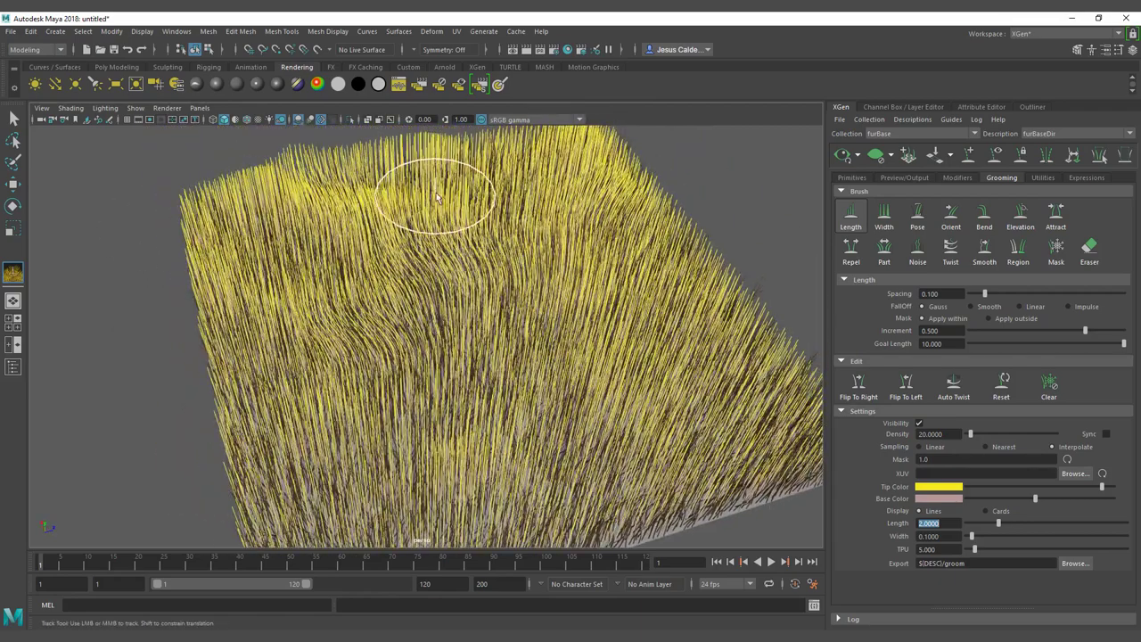
{"action": "middle_click_drag", "start_coordinate": [343, 364], "coordinate": [341, 254], "text": "alt"}
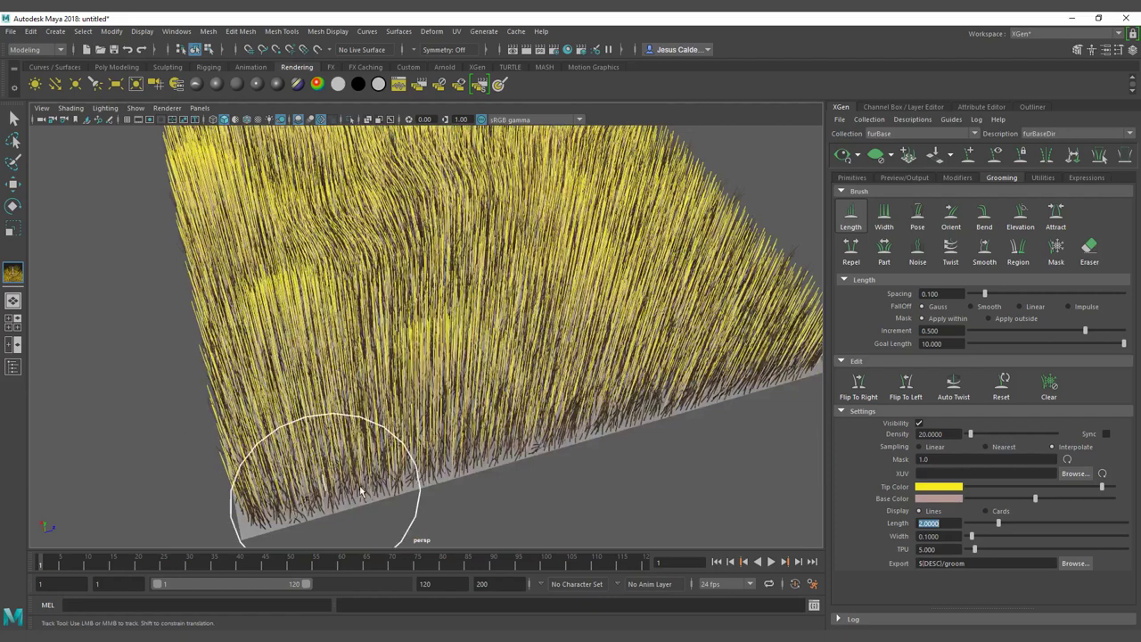
{"action": "mouse_move", "coordinate": [587, 274]}
{"action": "middle_mouse_down", "text": "alt"}
{"action": "mouse_move", "coordinate": [528, 280]}
{"action": "mouse_move", "coordinate": [492, 266]}
{"action": "middle_mouse_up", "text": "alt"}
Set the Length brush's increment to -0.5 and its goal length to 1.
{"action": "left_click_drag", "start_coordinate": [947, 331], "coordinate": [843, 337]}
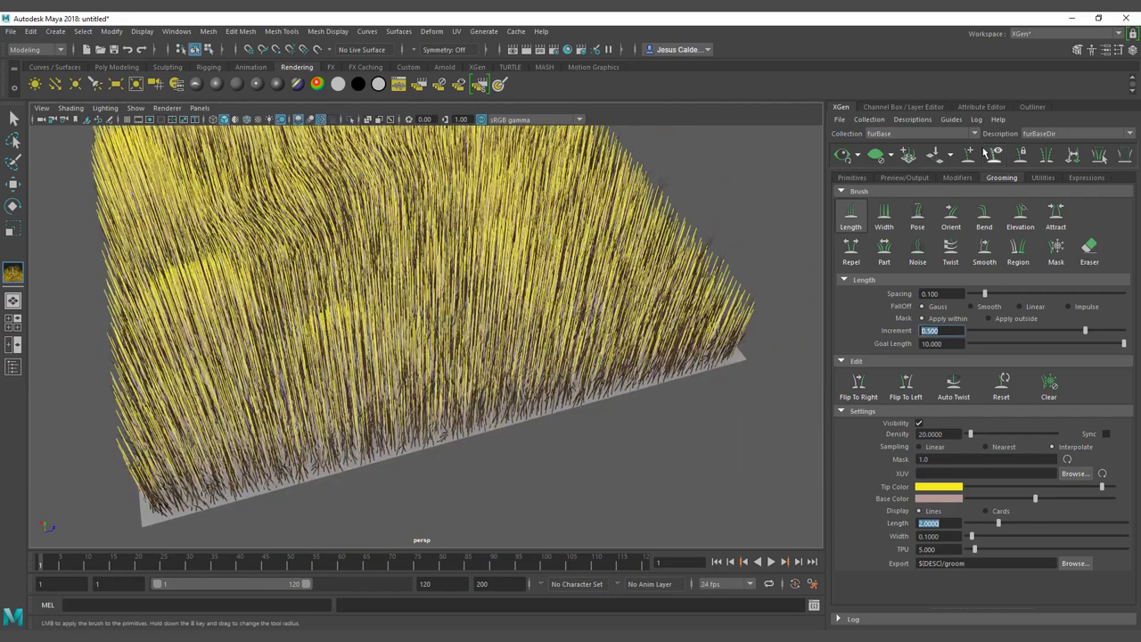
{"action": "type", "text": "-0.5"}
{"action": "key", "text": "Return"}
{"action": "key", "text": "Tab"}
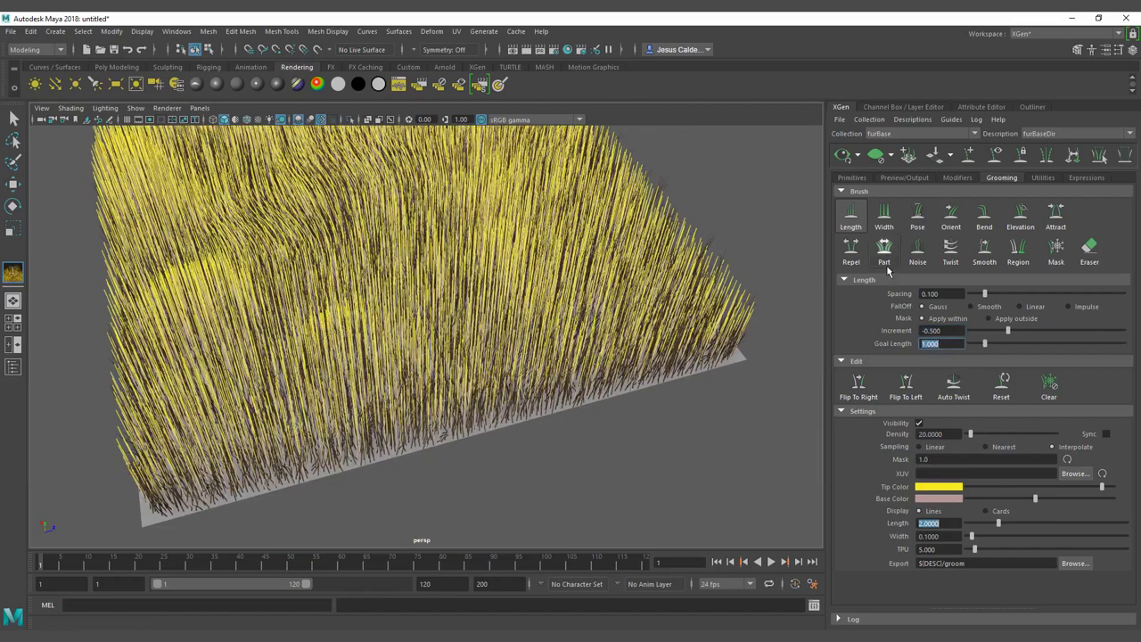
Brush scattered patches along the front and sides of the groom to shorten the strands.
{"action": "mouse_move", "coordinate": [626, 314]}
{"action": "left_mouse_down"}
{"action": "mouse_move", "coordinate": [509, 384]}
{"action": "mouse_move", "coordinate": [649, 343]}
{"action": "left_mouse_up"}
{"action": "left_click_drag", "start_coordinate": [509, 326], "coordinate": [389, 339], "text": "alt"}
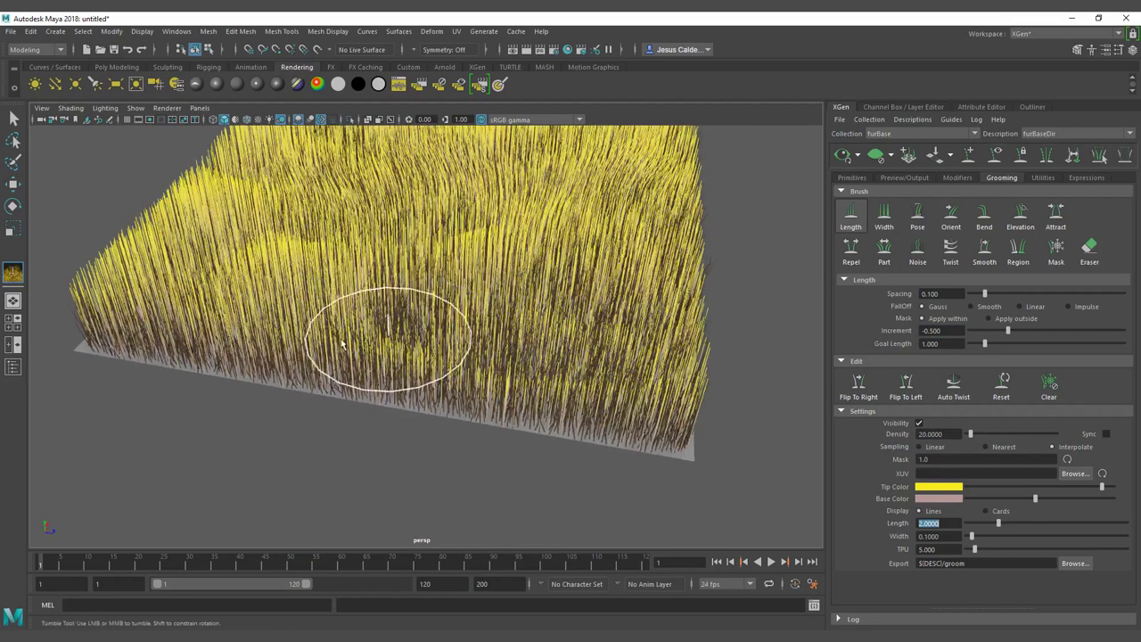
{"action": "mouse_move", "coordinate": [228, 343]}
{"action": "left_mouse_down"}
{"action": "mouse_move", "coordinate": [636, 208]}
{"action": "mouse_move", "coordinate": [530, 265]}
{"action": "mouse_move", "coordinate": [428, 292]}
{"action": "left_mouse_up"}
{"action": "mouse_move", "coordinate": [428, 293]}
{"action": "middle_mouse_down", "text": "alt"}
{"action": "mouse_move", "coordinate": [334, 289]}
{"action": "mouse_move", "coordinate": [383, 277]}
{"action": "middle_mouse_up", "text": "alt"}
{"action": "mouse_move", "coordinate": [410, 290]}
{"action": "left_mouse_down", "text": "alt"}
{"action": "mouse_move", "coordinate": [512, 303]}
{"action": "mouse_move", "coordinate": [499, 280]}
{"action": "left_mouse_up", "text": "alt"}
{"action": "mouse_move", "coordinate": [413, 342]}
{"action": "left_mouse_down"}
{"action": "mouse_move", "coordinate": [599, 355]}
{"action": "mouse_move", "coordinate": [500, 379]}
{"action": "left_mouse_up"}
{"action": "left_click_drag", "start_coordinate": [446, 379], "coordinate": [569, 364], "text": "alt"}
{"action": "mouse_move", "coordinate": [673, 308]}
{"action": "left_mouse_down"}
{"action": "mouse_move", "coordinate": [573, 375]}
{"action": "mouse_move", "coordinate": [445, 387]}
{"action": "left_mouse_up"}
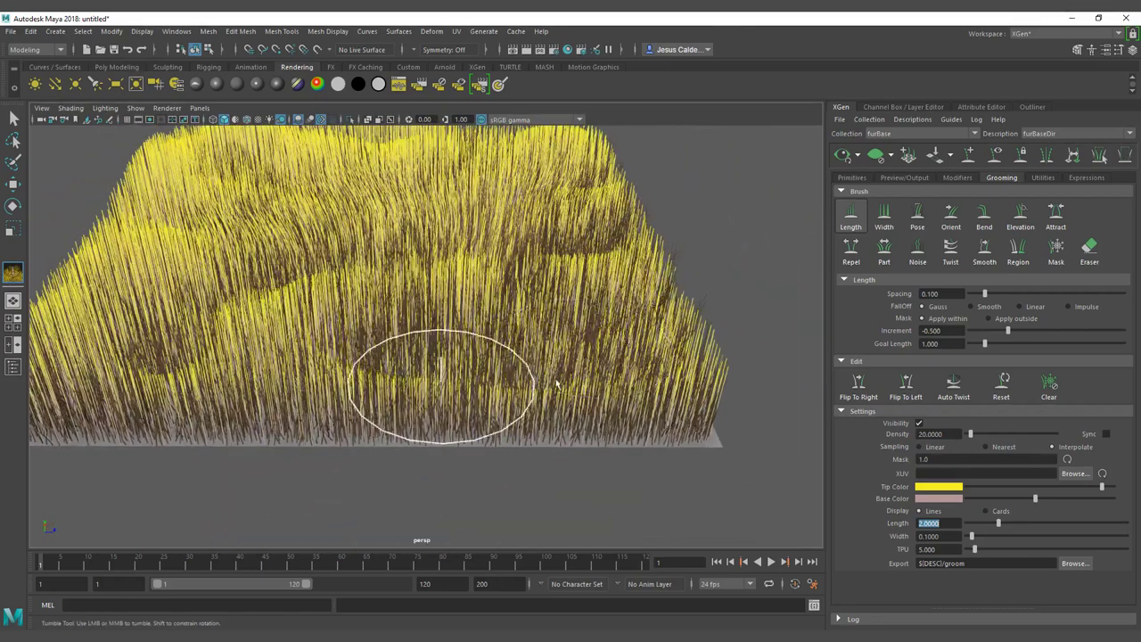
Update the XGen preview, hide the groom strands and inspect the fur from a low side view.
{"action": "left_click", "coordinate": [841, 157]}
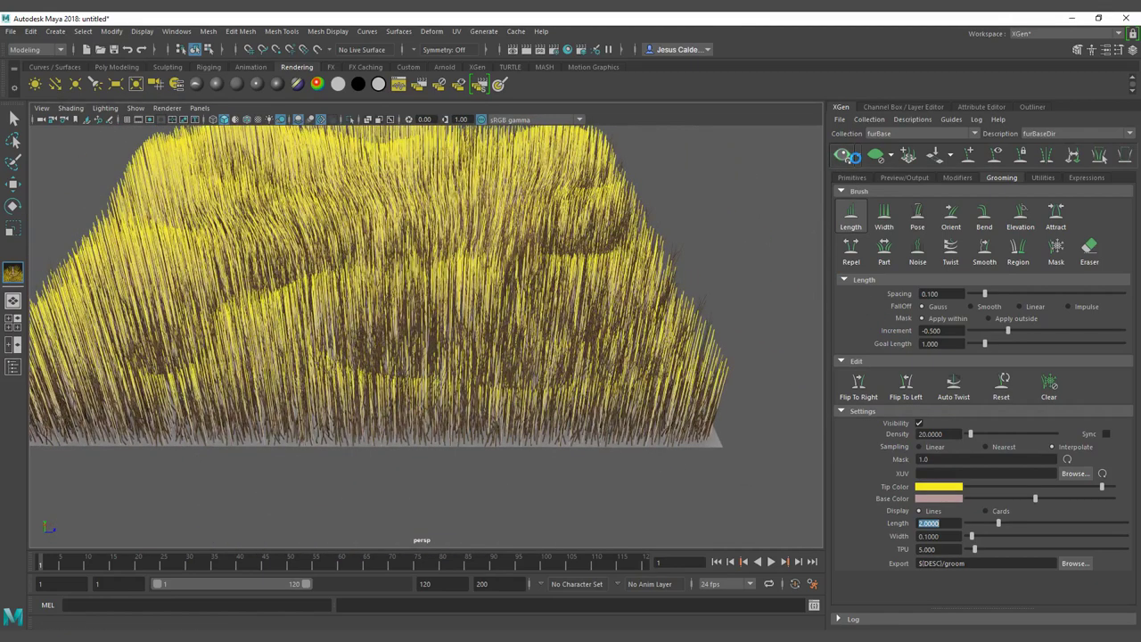
{"action": "left_click", "coordinate": [919, 423]}
{"action": "left_click_drag", "start_coordinate": [625, 348], "coordinate": [616, 317], "text": "alt"}
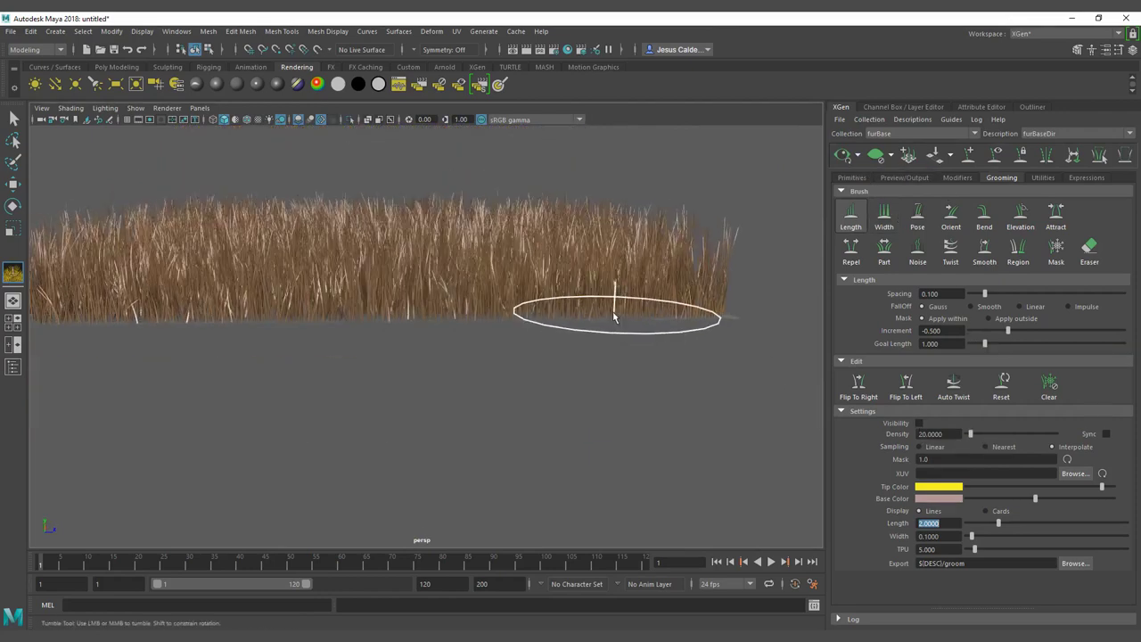
{"action": "middle_click_drag", "start_coordinate": [616, 317], "coordinate": [692, 368], "text": "alt"}
Copy the Tilt U map expression and paste it above the existing code in the length expression.
{"action": "left_click", "coordinate": [851, 177]}
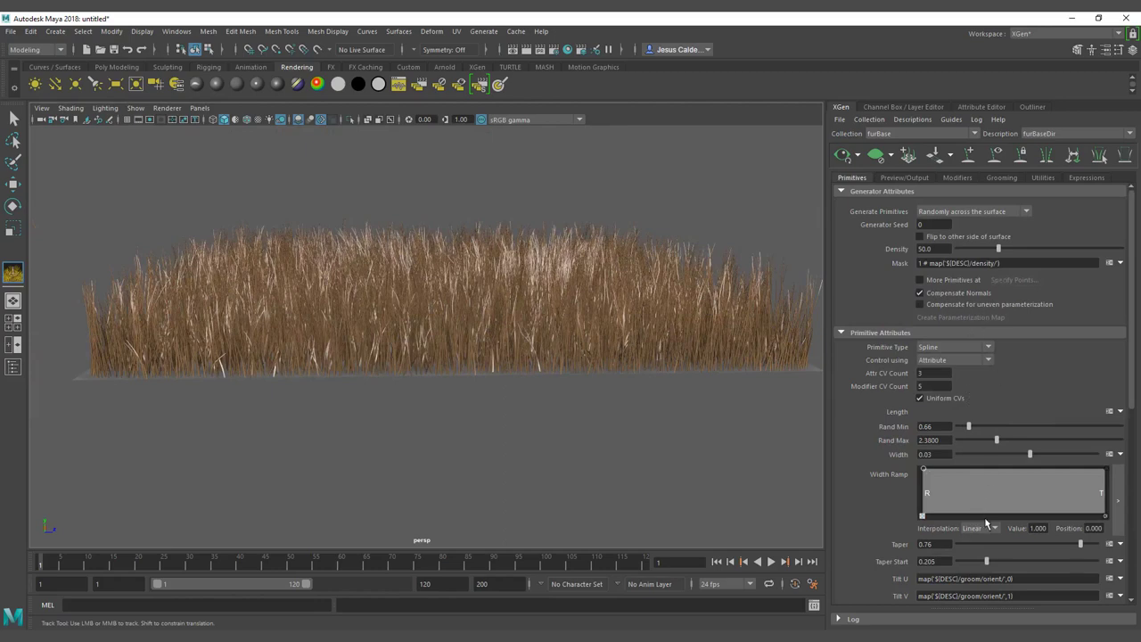
{"action": "scroll", "coordinate": [990, 531], "scroll_direction": "down", "scroll_amount": 2}
{"action": "left_click_drag", "start_coordinate": [1015, 543], "coordinate": [852, 547]}
{"action": "key", "text": "ctrl+c"}
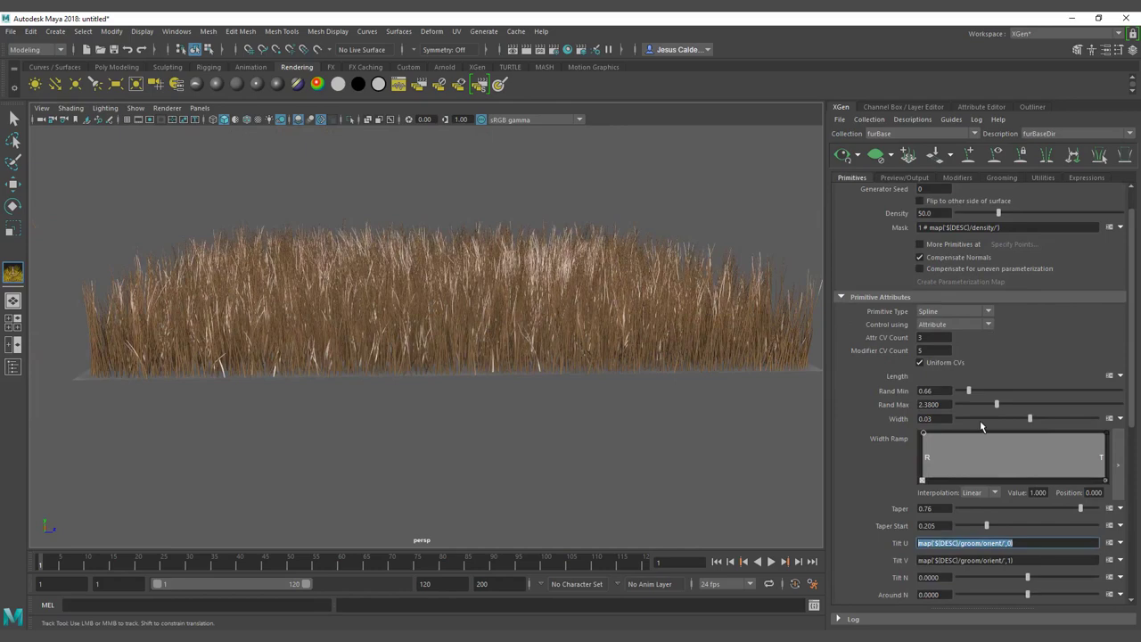
{"action": "left_click", "coordinate": [1109, 376]}
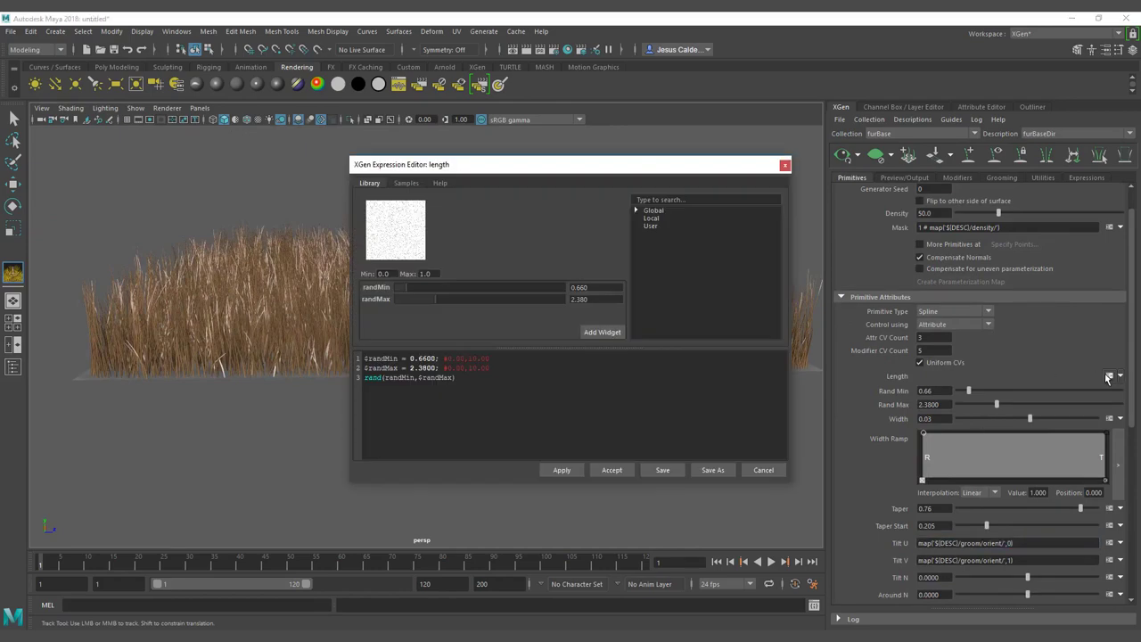
{"action": "left_click", "coordinate": [447, 385]}
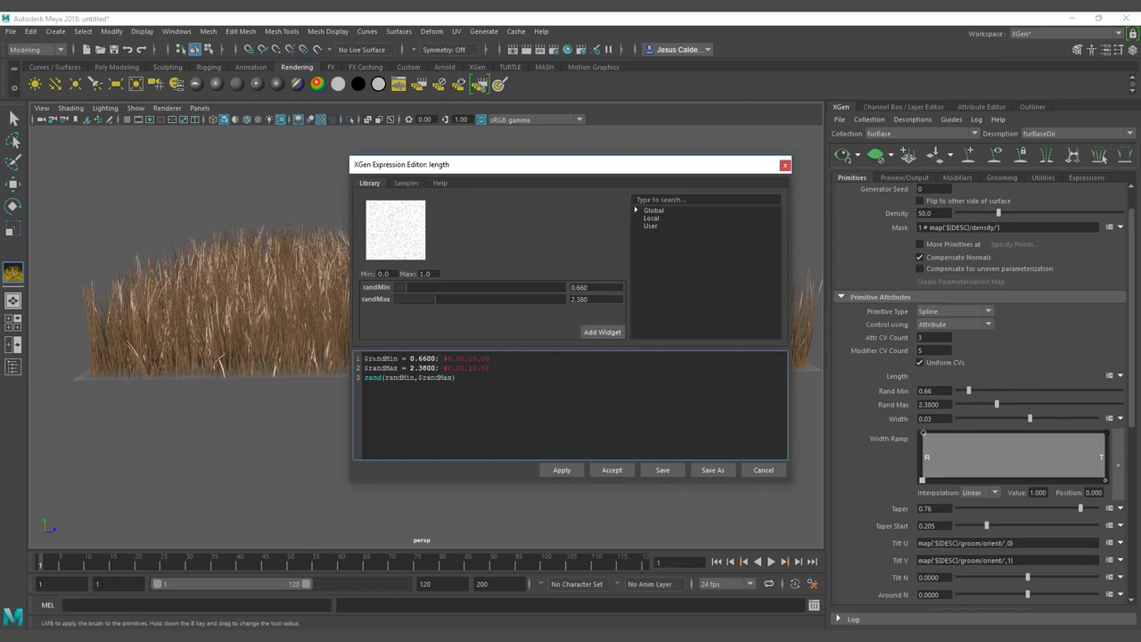
{"action": "key", "text": "Return"}
{"action": "key", "text": "Return"}
{"action": "key", "text": "Up"}
{"action": "key", "text": "Up"}
{"action": "key", "text": "ctrl+v"}
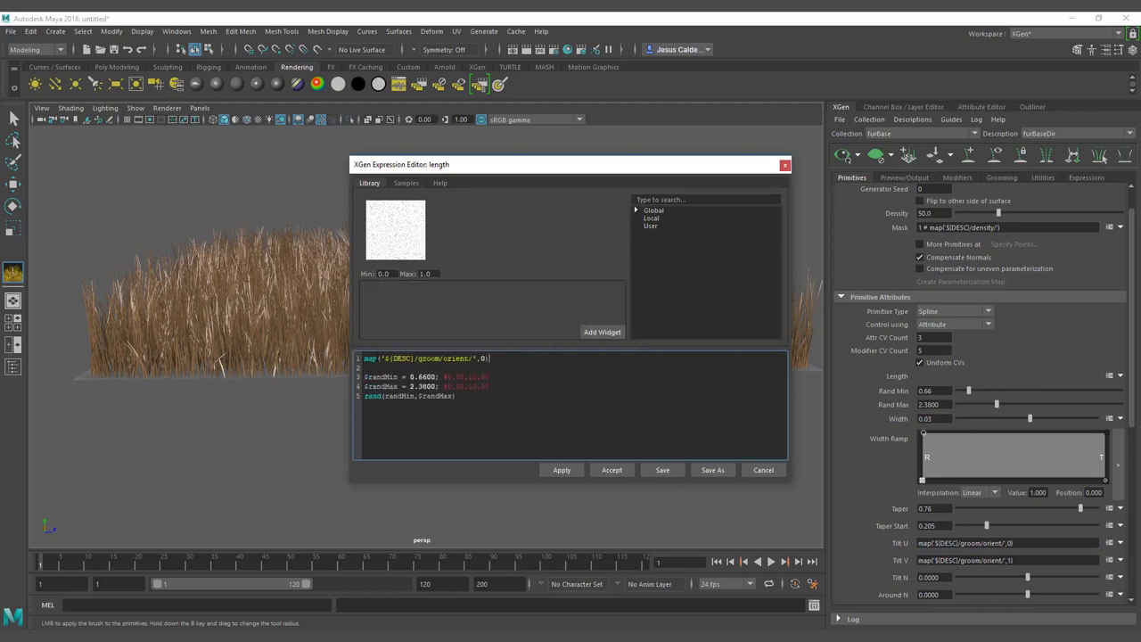
Change the pasted map path to ${DESC}/groom/lenght/ and remove its channel argument.
{"action": "left_click_drag", "start_coordinate": [469, 359], "coordinate": [452, 359]}
{"action": "type", "text": "lenght"}
{"action": "key", "text": "BackSpace"}
{"action": "key", "text": "BackSpace"}
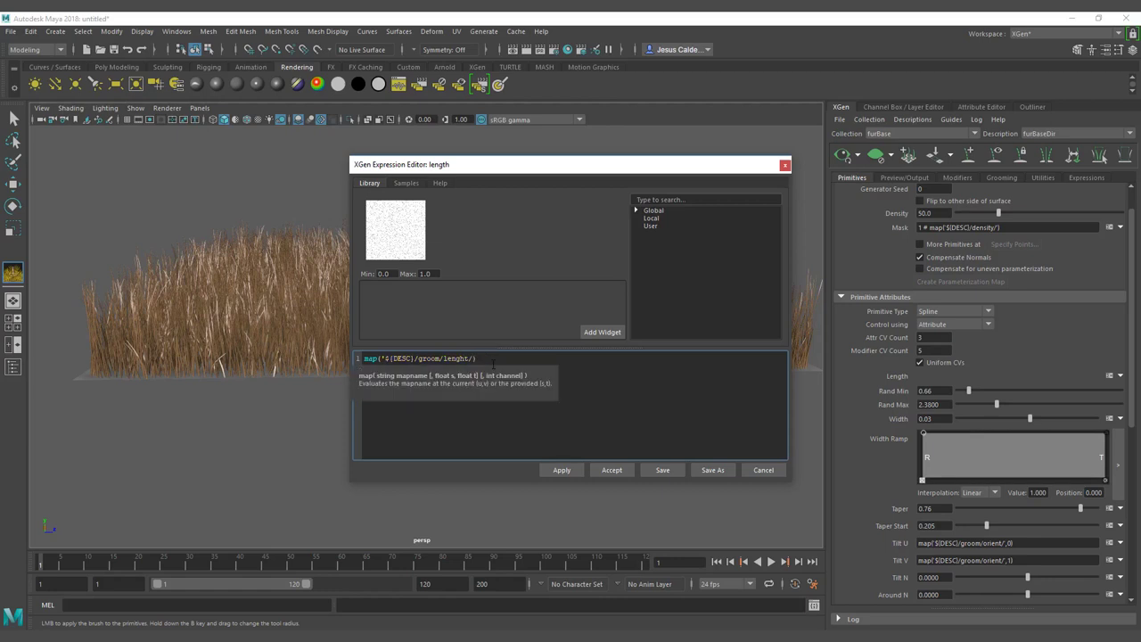
{"action": "left_click", "coordinate": [499, 364]}
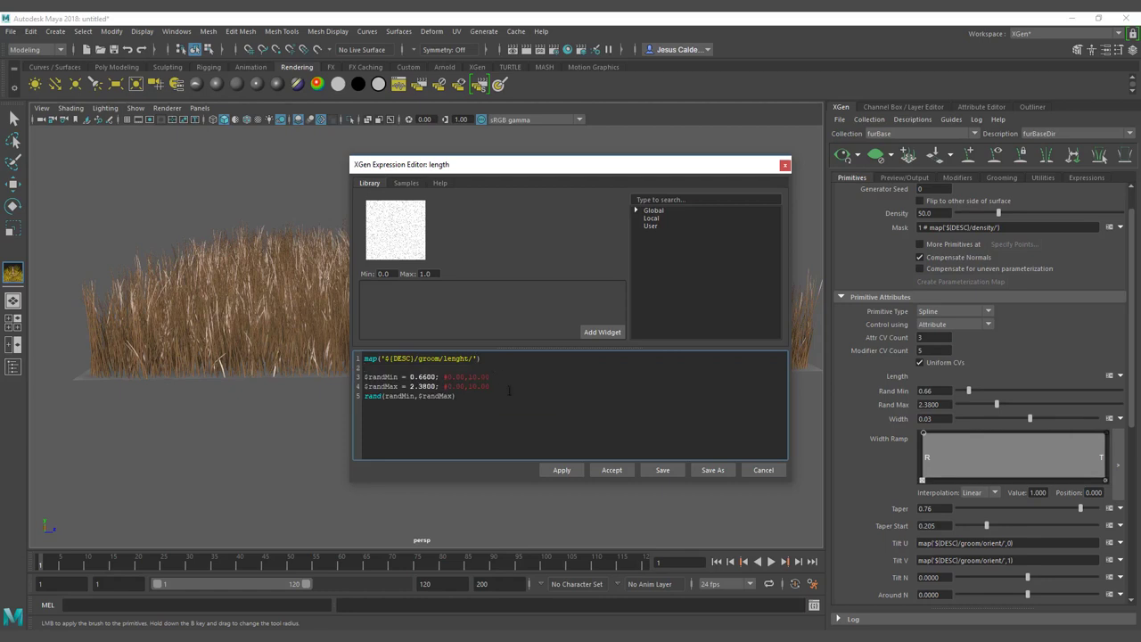
Delete the randMin, randMax and rand lines below the map call and apply the length expression.
{"action": "left_click_drag", "start_coordinate": [509, 391], "coordinate": [531, 394]}
{"action": "key", "text": "BackSpace"}
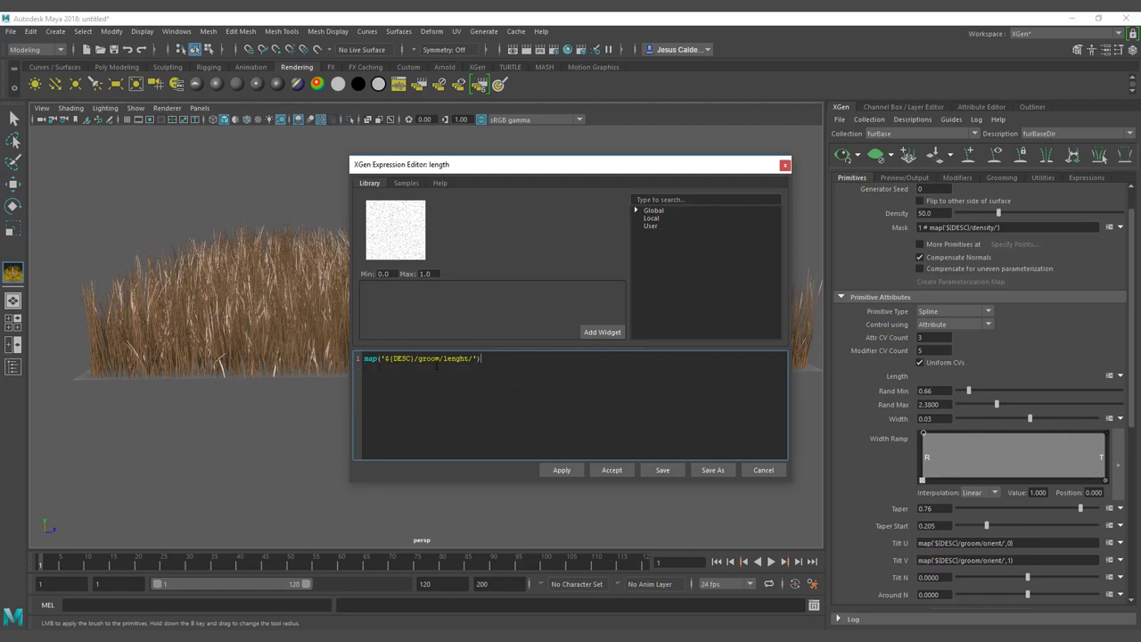
{"action": "left_click", "coordinate": [562, 470]}
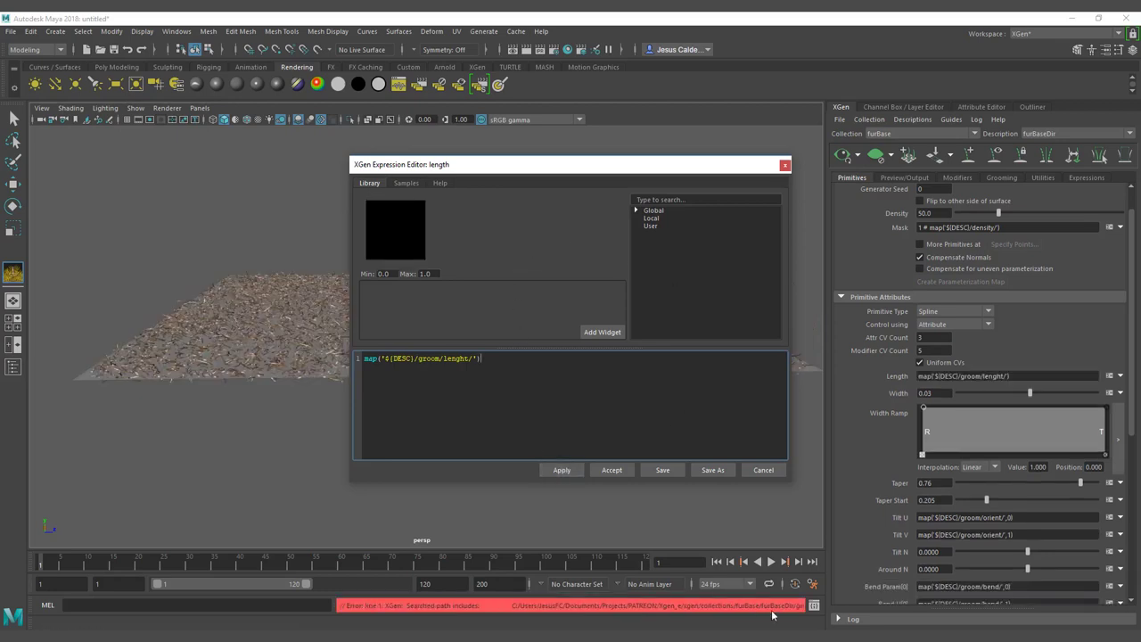
Switch to File Explorer and show the full path of the groom's length folder to check its spelling.
{"action": "left_click", "coordinate": [801, 614]}
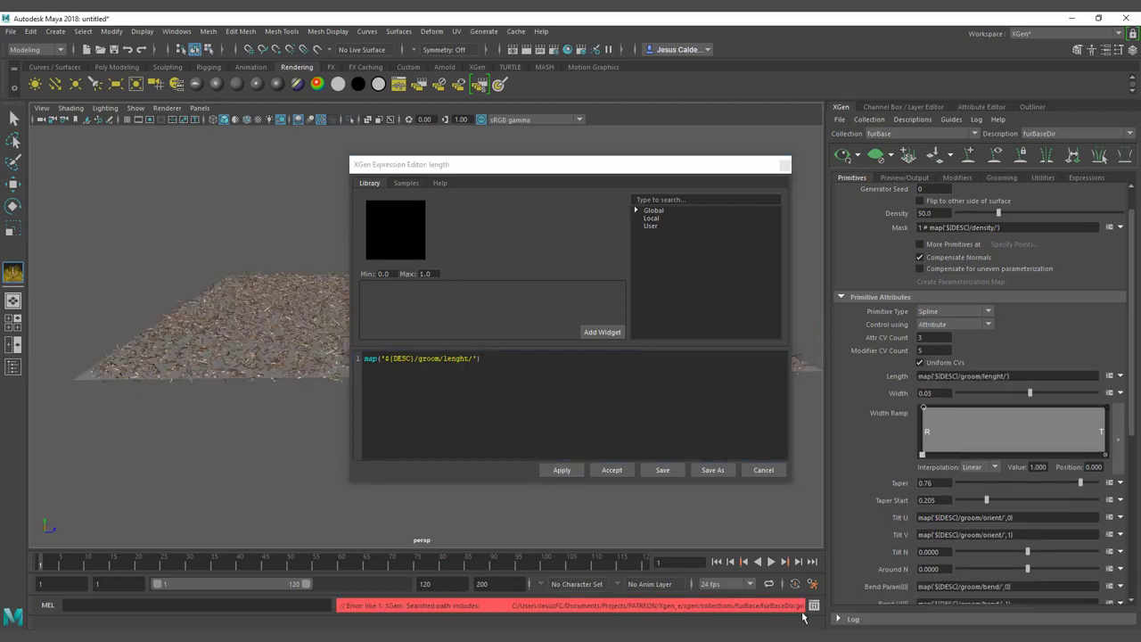
{"action": "left_click", "coordinate": [186, 636]}
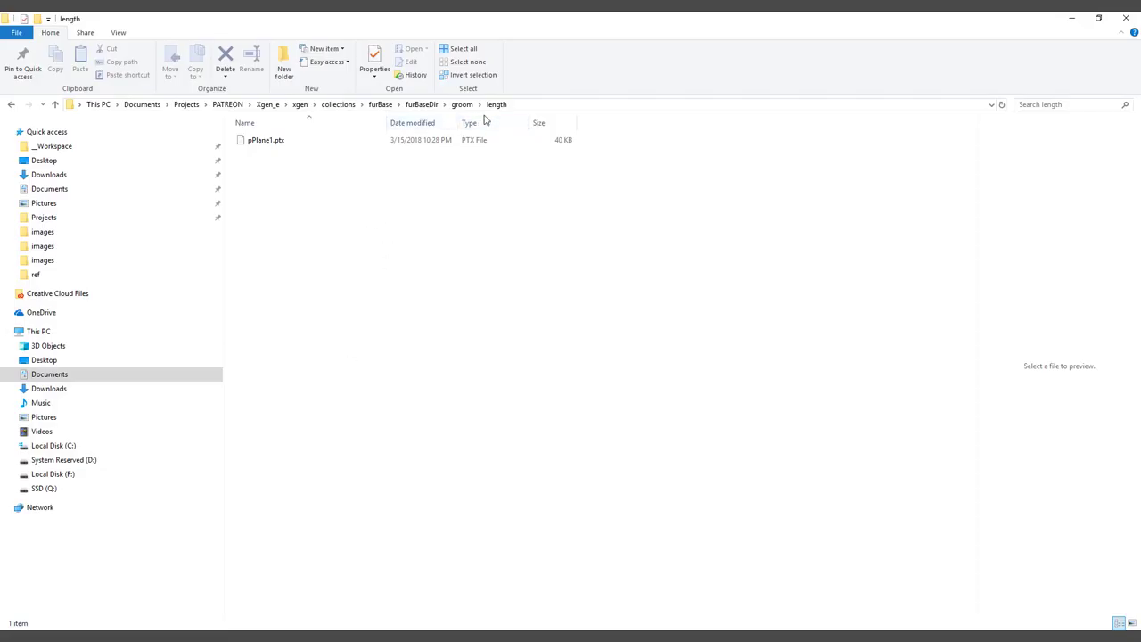
{"action": "left_click", "coordinate": [523, 103]}
{"action": "left_click", "coordinate": [446, 105]}
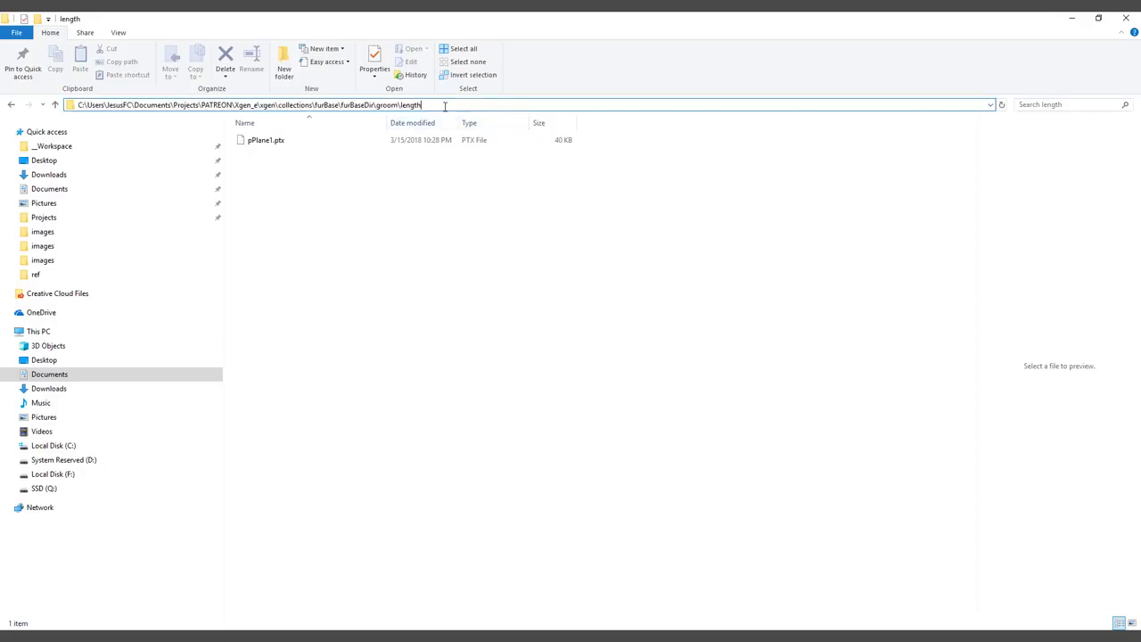
Copy the correctly spelled length folder name from the path and switch back to Maya.
{"action": "key", "text": "ctrl+shift+Left"}
{"action": "key", "text": "ctrl+shift+Left"}
{"action": "key", "text": "ctrl+c"}
{"action": "key", "text": "alt+Tab"}
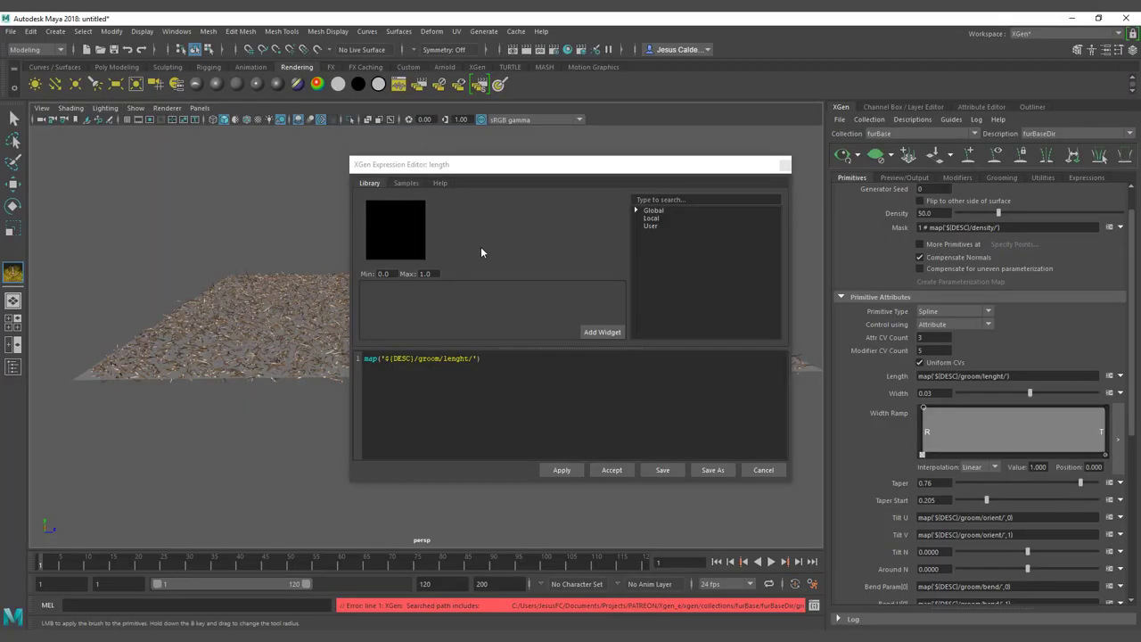
Correct the map path to ${DESC}/groom/length/ using the copied folder name and apply the length expression.
{"action": "key", "text": "ctrl+shift+Left"}
{"action": "key", "text": "ctrl+shift+Left"}
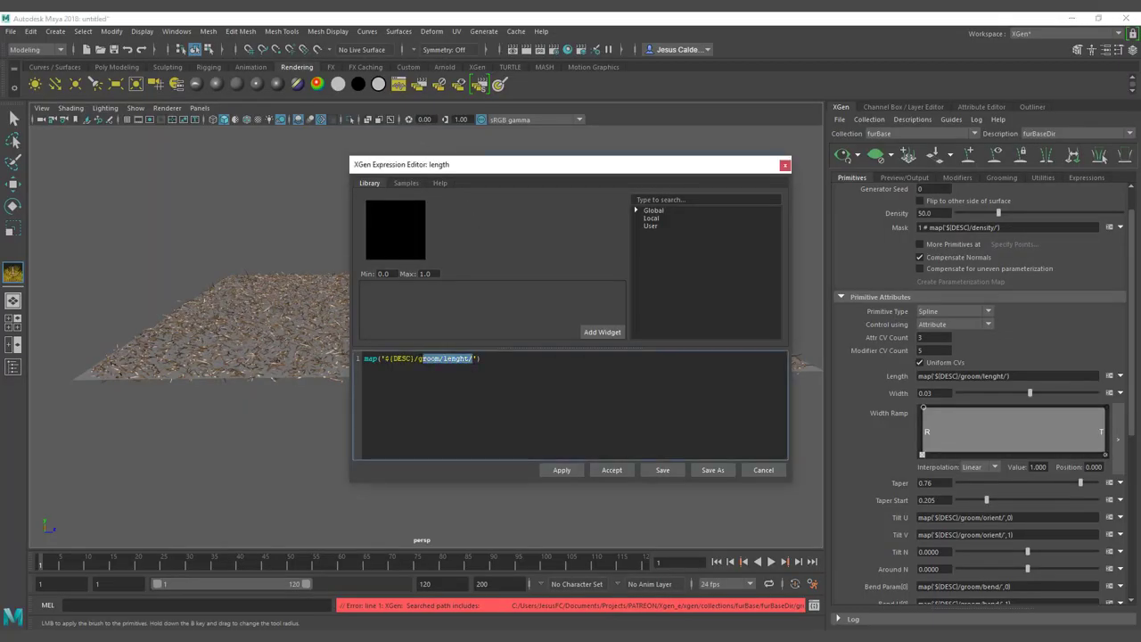
{"action": "key", "text": "Right"}
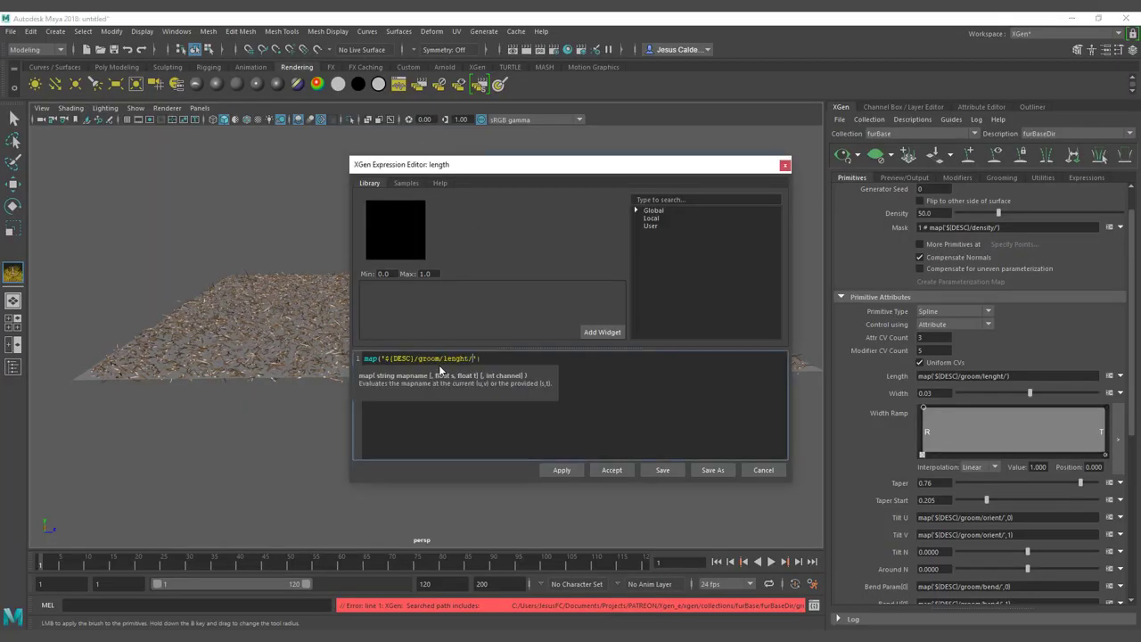
{"action": "key", "text": "ctrl+v"}
{"action": "key", "text": "BackSpace"}
{"action": "key", "text": "BackSpace"}
{"action": "key", "text": "BackSpace"}
{"action": "key", "text": "BackSpace"}
{"action": "key", "text": "BackSpace"}
{"action": "key", "text": "BackSpace"}
{"action": "key", "text": "BackSpace"}
{"action": "key", "text": "BackSpace"}
{"action": "key", "text": "BackSpace"}
{"action": "key", "text": "BackSpace"}
{"action": "key", "text": "BackSpace"}
{"action": "key", "text": "BackSpace"}
{"action": "left_click", "coordinate": [481, 358]}
{"action": "key", "text": "BackSpace"}
{"action": "left_click", "coordinate": [562, 470]}
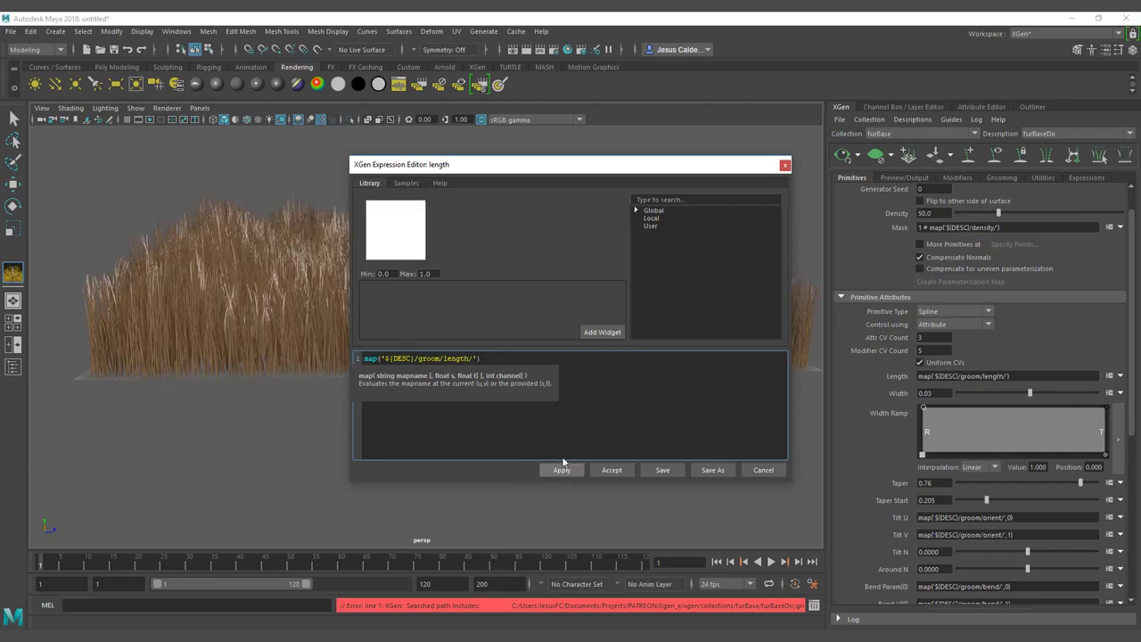
Move the length expression editor out of the way to uncover the fur and the XGen settings.
{"action": "left_click_drag", "start_coordinate": [720, 164], "coordinate": [1088, 150]}
{"action": "mouse_move", "coordinate": [535, 203]}
{"action": "left_mouse_down", "text": "alt"}
{"action": "mouse_move", "coordinate": [525, 242]}
{"action": "mouse_move", "coordinate": [489, 221]}
{"action": "mouse_move", "coordinate": [519, 218]}
{"action": "left_mouse_up", "text": "alt"}
{"action": "left_click", "coordinate": [1006, 159]}
{"action": "left_click_drag", "start_coordinate": [1006, 163], "coordinate": [1140, 175]}
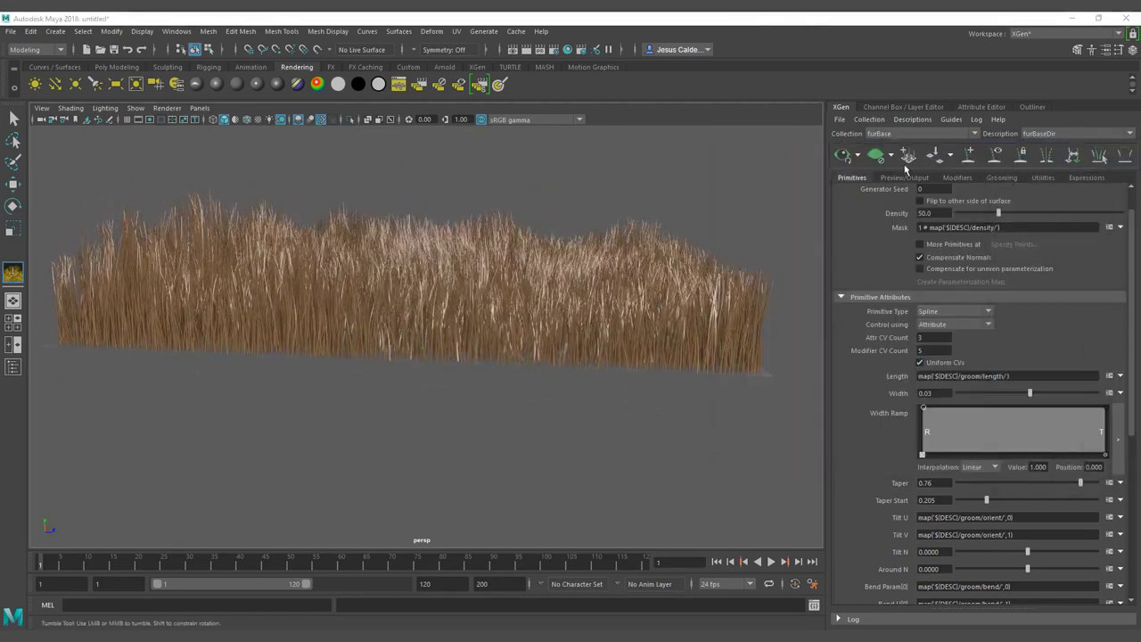
Clear the fur preview and set the grooming Length brush's goal length to 0.2.
{"action": "left_click", "coordinate": [876, 155]}
{"action": "left_click", "coordinate": [1001, 178]}
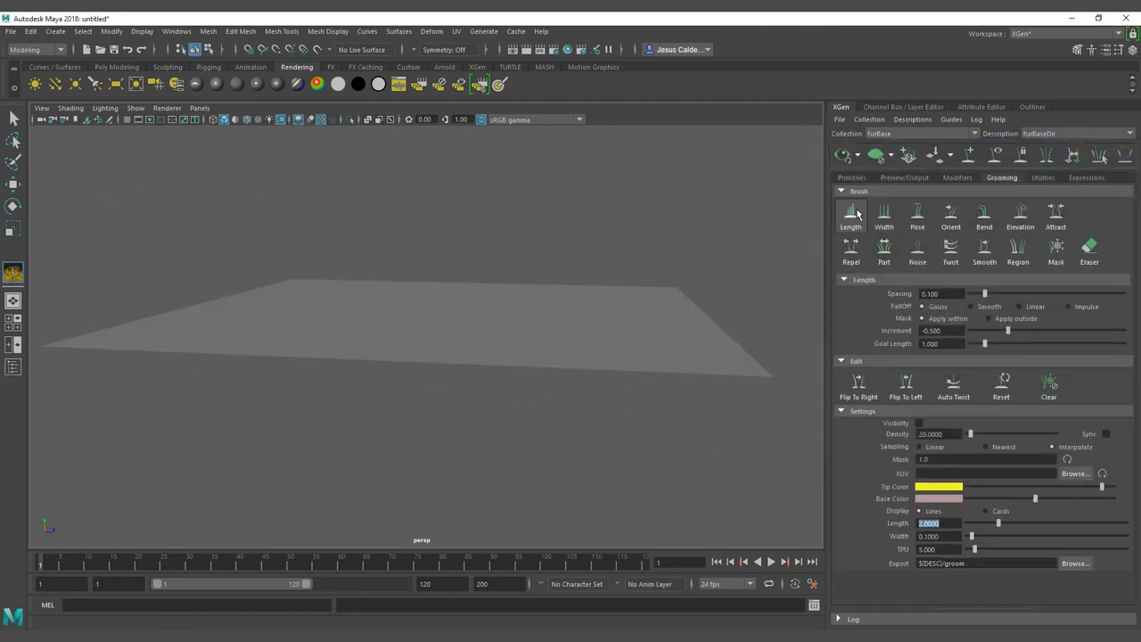
{"action": "left_click", "coordinate": [930, 343]}
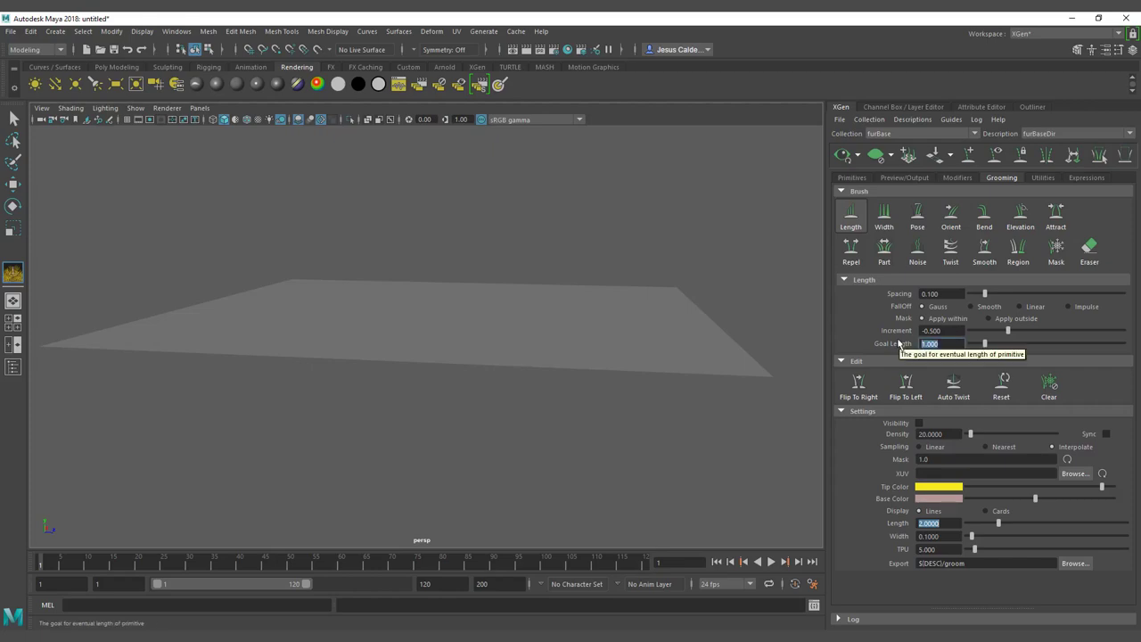
{"action": "type", "text": "0.2"}
{"action": "key", "text": "Return"}
Show the groom, shorten it near the plane's front edge with the Length brush, and hide the groom again.
{"action": "left_click", "coordinate": [918, 424]}
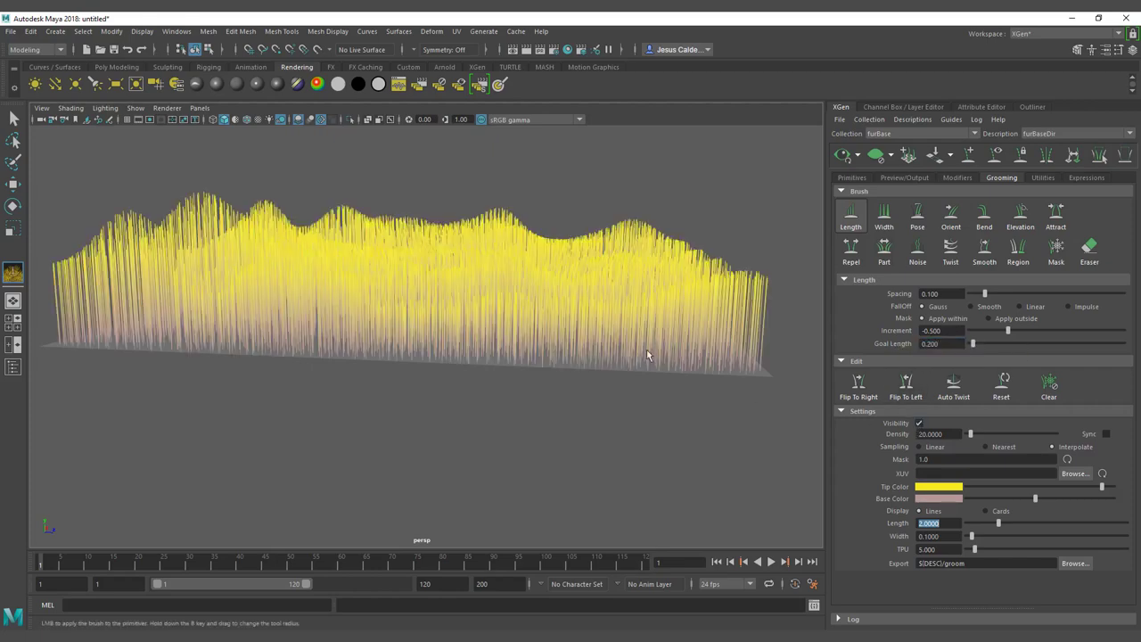
{"action": "mouse_move", "coordinate": [535, 321]}
{"action": "left_mouse_down", "text": "alt"}
{"action": "mouse_move", "coordinate": [573, 383]}
{"action": "mouse_move", "coordinate": [357, 458]}
{"action": "mouse_move", "coordinate": [481, 484]}
{"action": "mouse_move", "coordinate": [636, 419]}
{"action": "mouse_move", "coordinate": [616, 312]}
{"action": "left_mouse_up", "text": "alt"}
{"action": "left_click", "coordinate": [920, 425]}
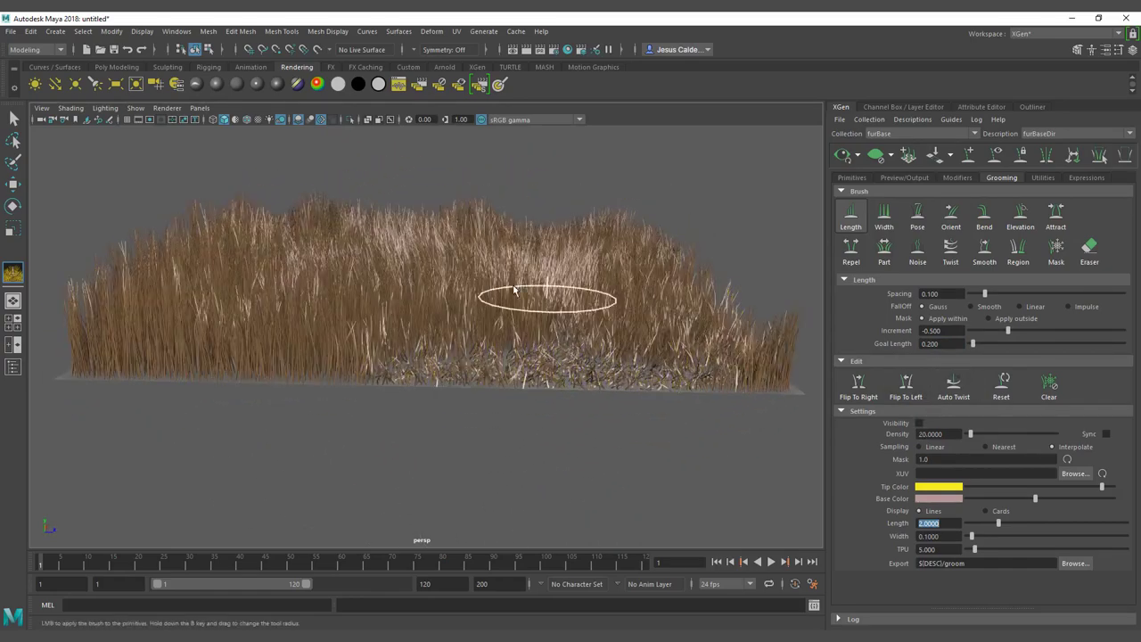
Set the Length brush's goal length and increment to 0.5 and paint over the short fur near the front edge.
{"action": "double_click", "coordinate": [932, 343]}
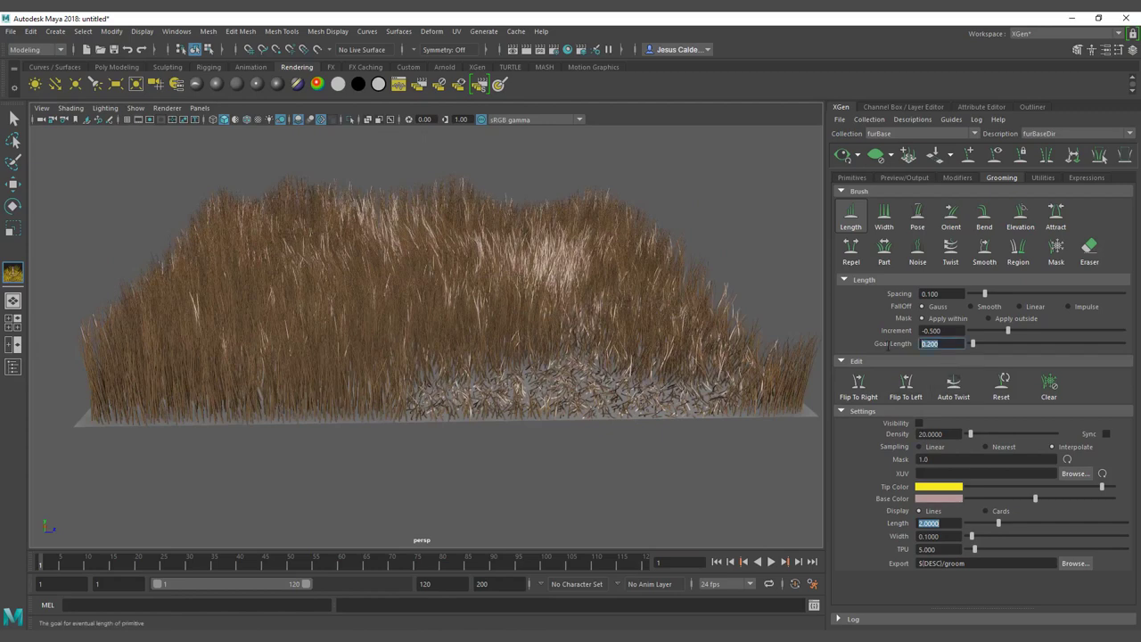
{"action": "key", "text": "BackSpace"}
{"action": "type", "text": ".5"}
{"action": "key", "text": "Return"}
{"action": "key", "text": "shift+Tab"}
{"action": "type", "text": ".5"}
{"action": "key", "text": "Return"}
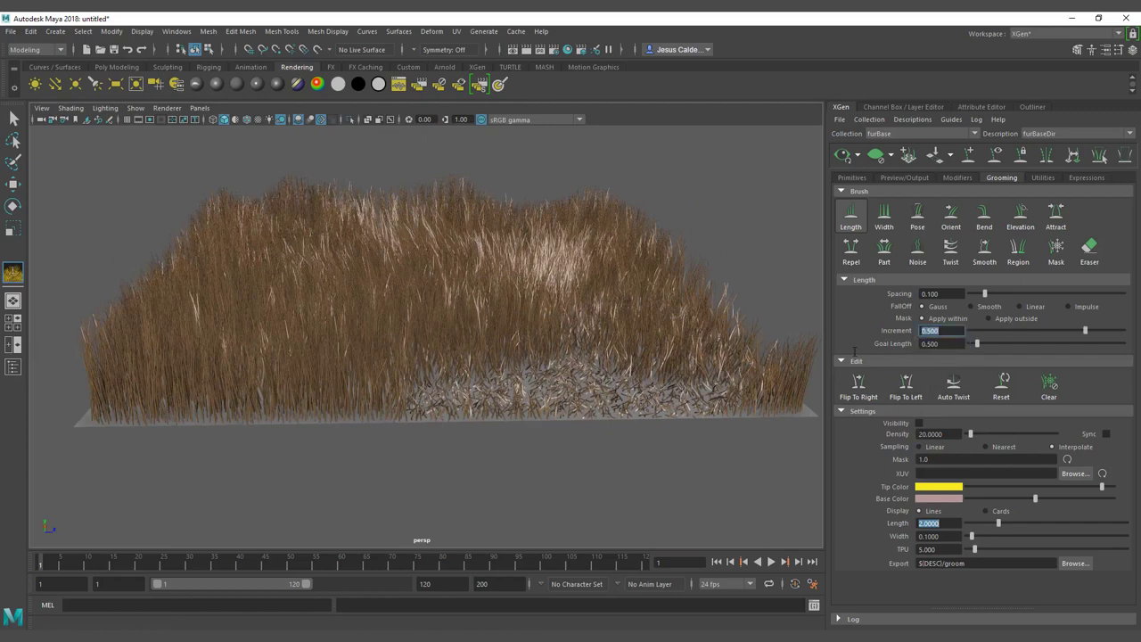
{"action": "mouse_move", "coordinate": [476, 408]}
{"action": "left_mouse_down"}
{"action": "mouse_move", "coordinate": [573, 408]}
{"action": "mouse_move", "coordinate": [742, 379]}
{"action": "left_mouse_up"}
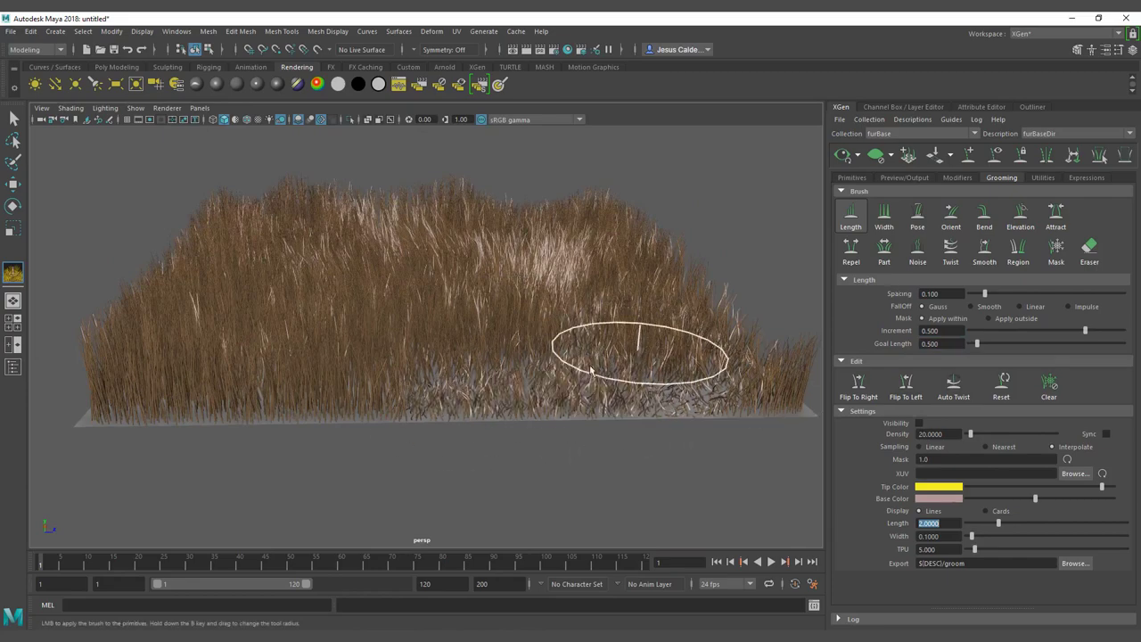
{"action": "mouse_move", "coordinate": [561, 351]}
{"action": "left_mouse_down", "text": "alt"}
{"action": "mouse_move", "coordinate": [519, 343]}
{"action": "mouse_move", "coordinate": [543, 316]}
{"action": "left_mouse_up", "text": "alt"}
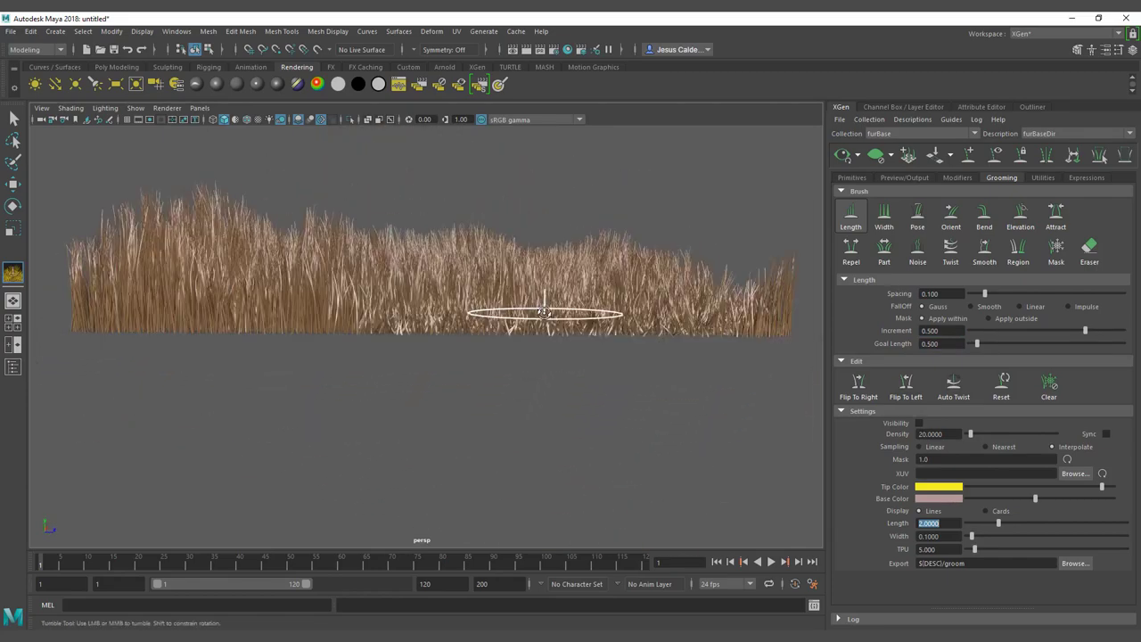
Return to the primitive attributes and bring the Length attribute's expression editor back into view.
{"action": "left_click", "coordinate": [853, 178]}
{"action": "left_click_drag", "start_coordinate": [692, 322], "coordinate": [669, 327], "text": "alt"}
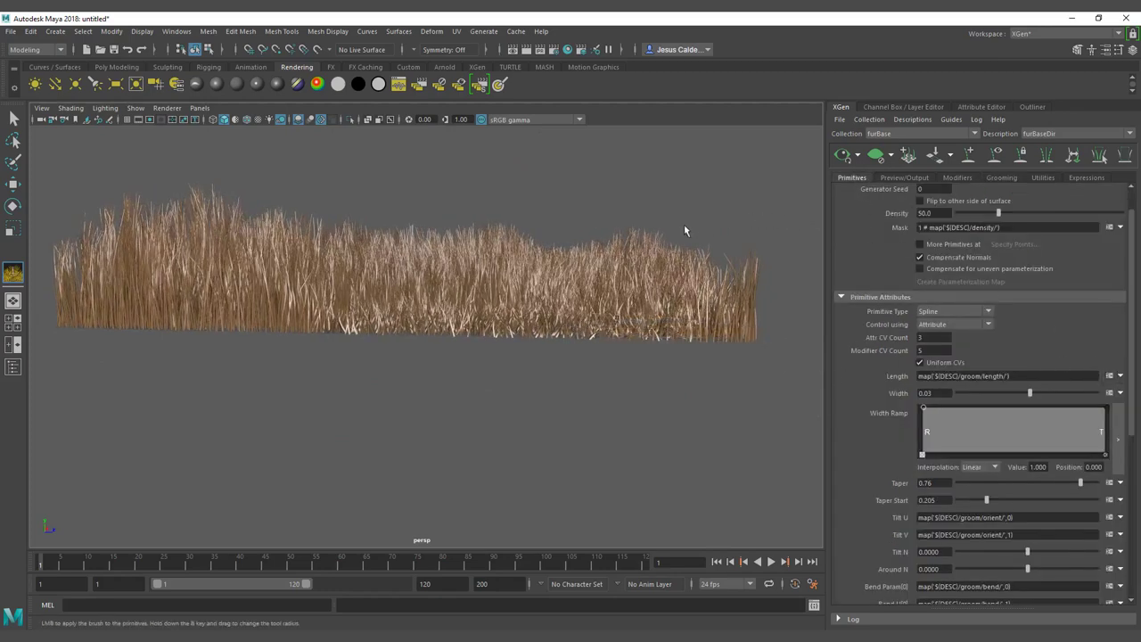
{"action": "middle_click_drag", "start_coordinate": [457, 216], "coordinate": [558, 273], "text": "alt"}
{"action": "right_click_drag", "start_coordinate": [359, 299], "coordinate": [395, 311], "text": "alt"}
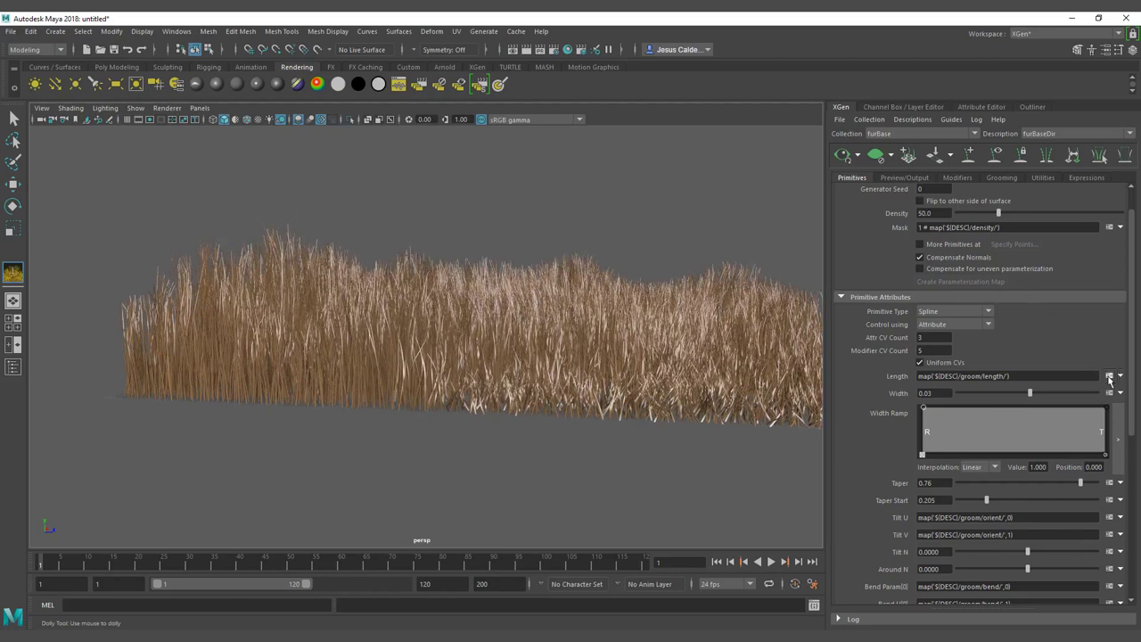
{"action": "left_click", "coordinate": [1110, 376]}
{"action": "left_click_drag", "start_coordinate": [1140, 191], "coordinate": [635, 127]}
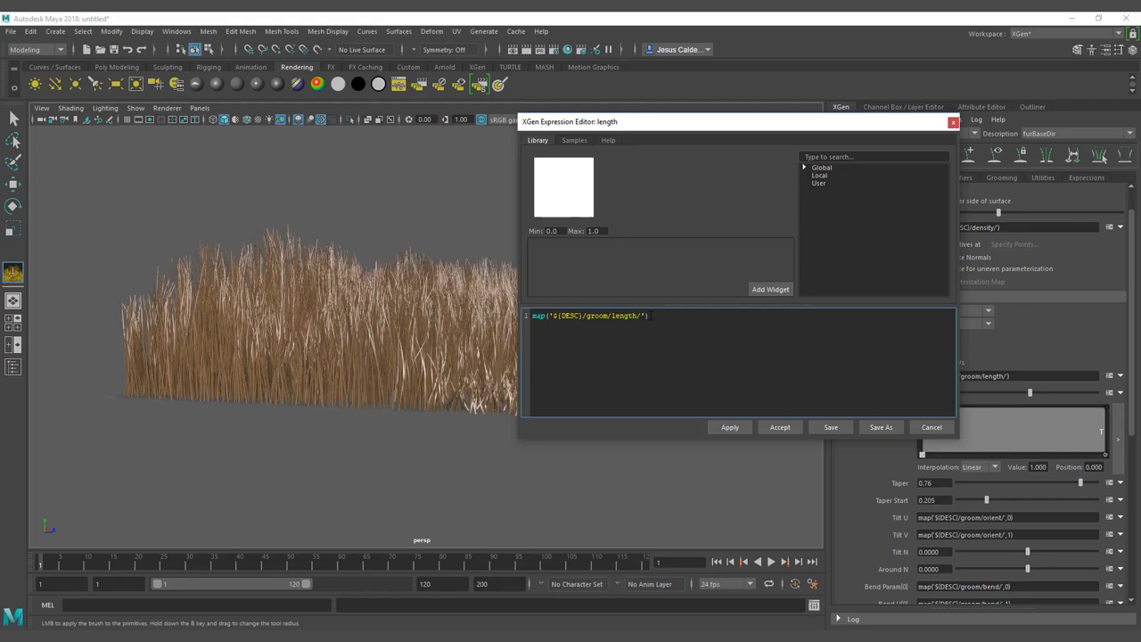
Assign the map call to a variable named $lengthmap, correcting the variable's spelling.
{"action": "type", "text": "lenghtmap ="}
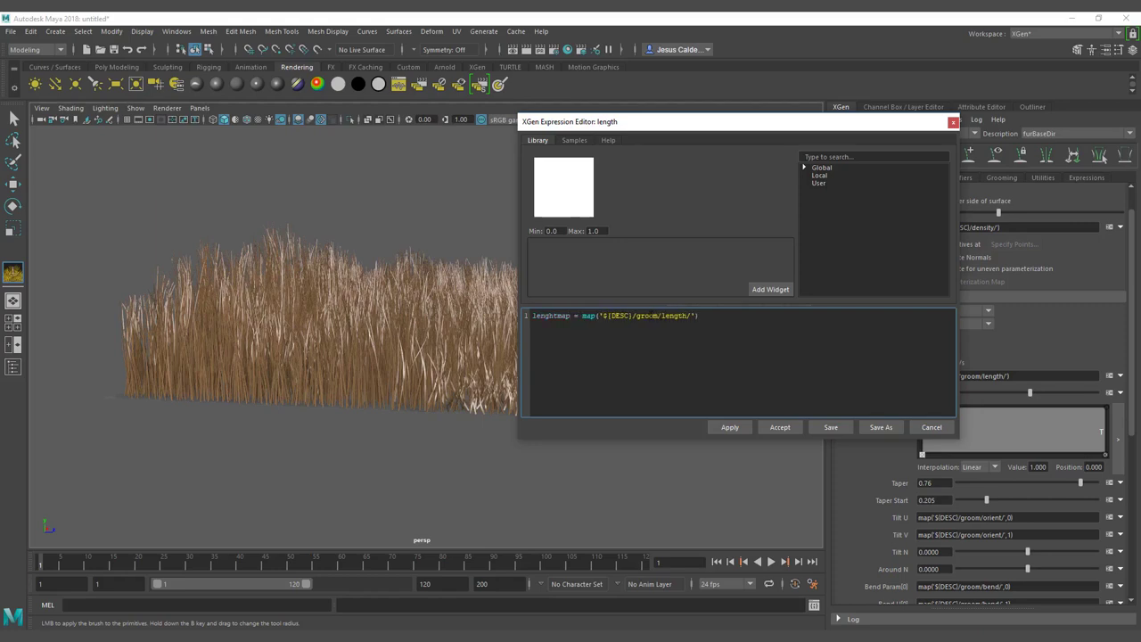
{"action": "key", "text": "Home"}
{"action": "type", "text": "$"}
{"action": "left_click", "coordinate": [854, 334]}
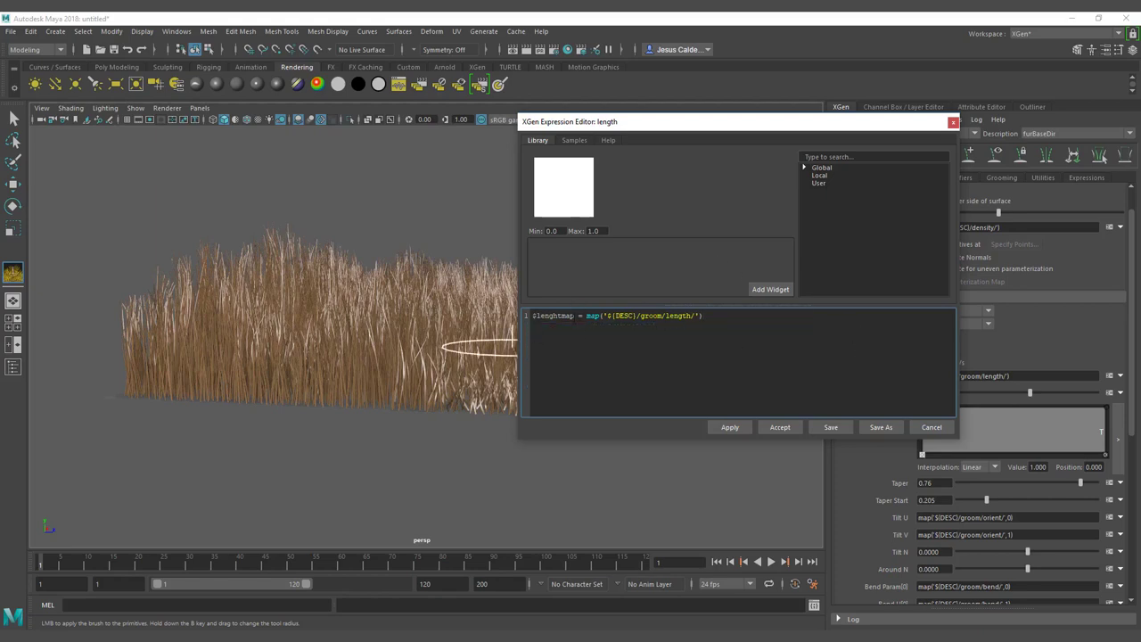
{"action": "left_click", "coordinate": [562, 316]}
{"action": "key", "text": "BackSpace"}
{"action": "key", "text": "BackSpace"}
{"action": "type", "text": "ht"}
Add a second line reading $minrand = 1; and end the map line with a semicolon.
{"action": "type", "text": "$"}
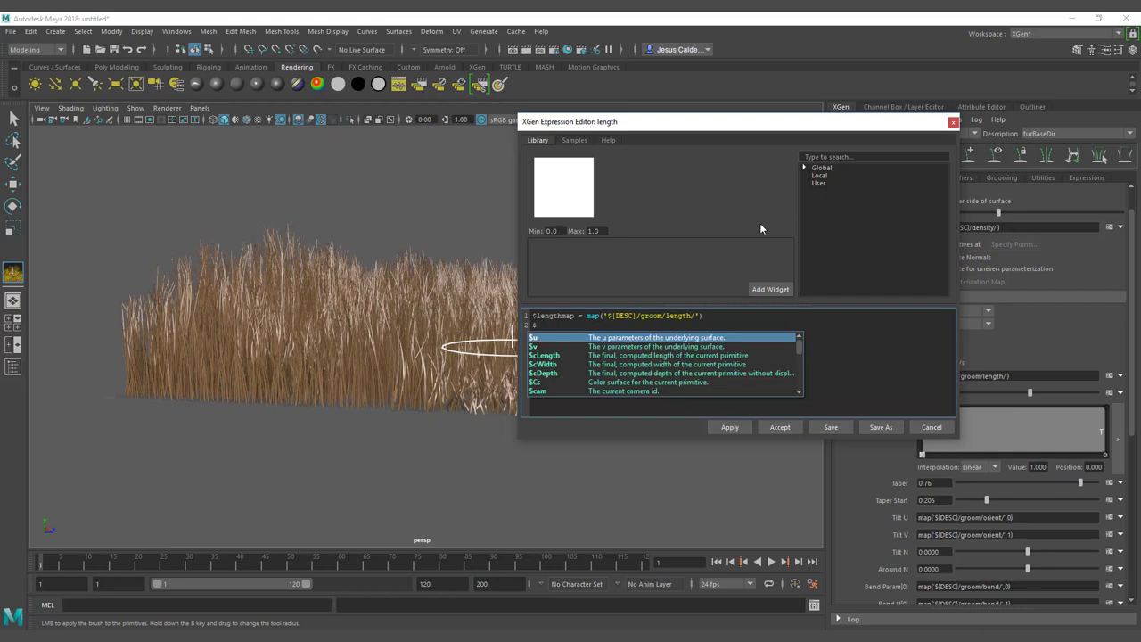
{"action": "type", "text": "minrand"}
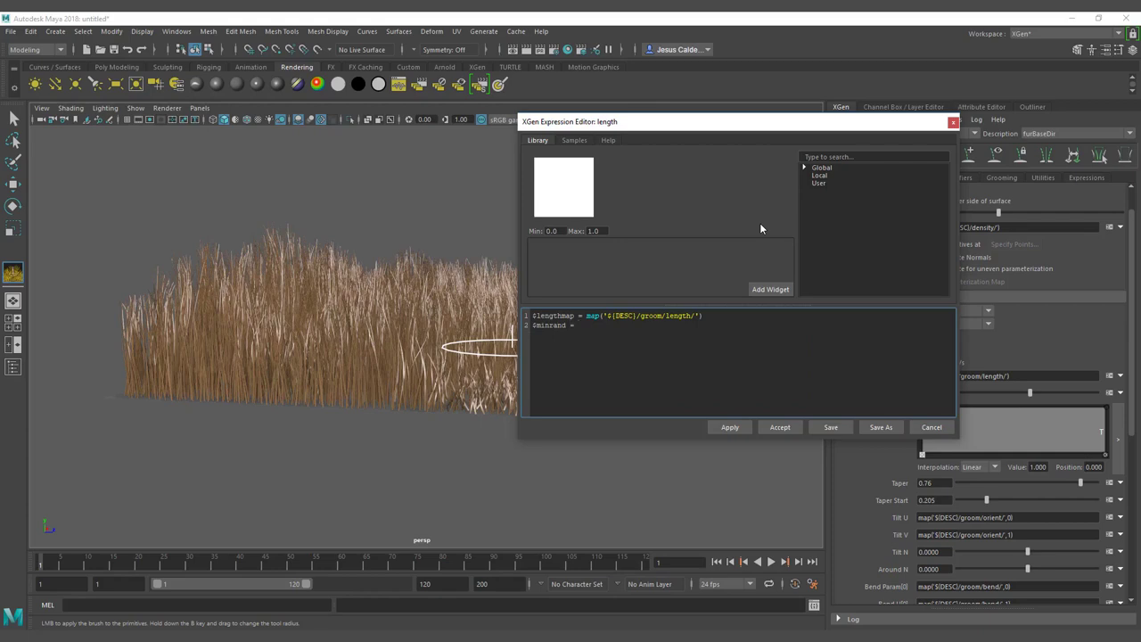
{"action": "type", "text": " = 1;"}
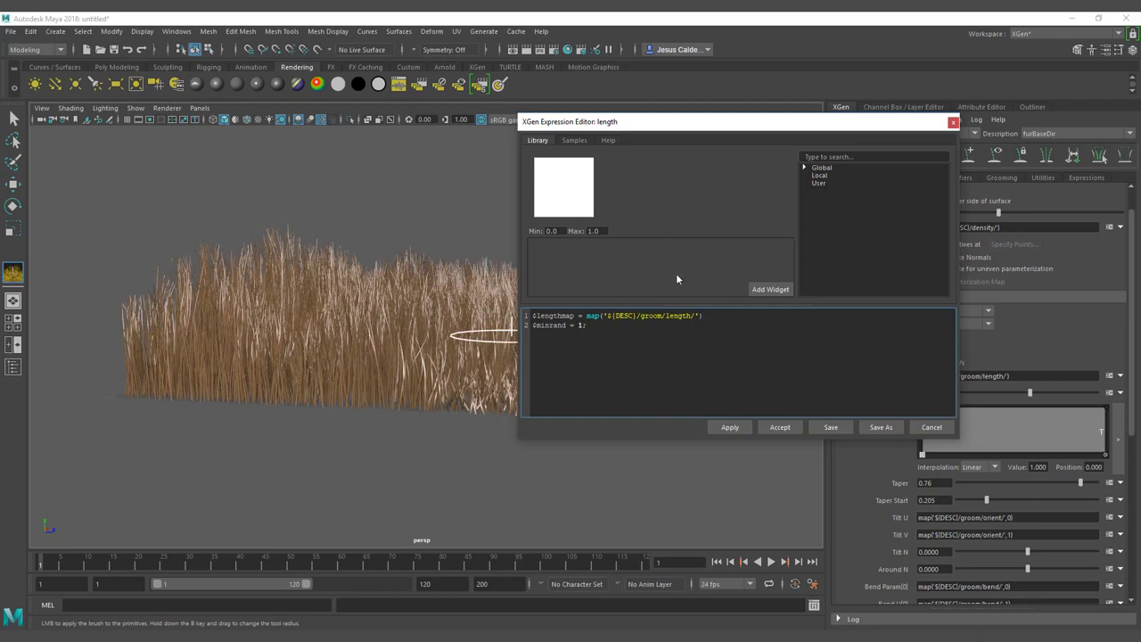
{"action": "type", "text": ";"}
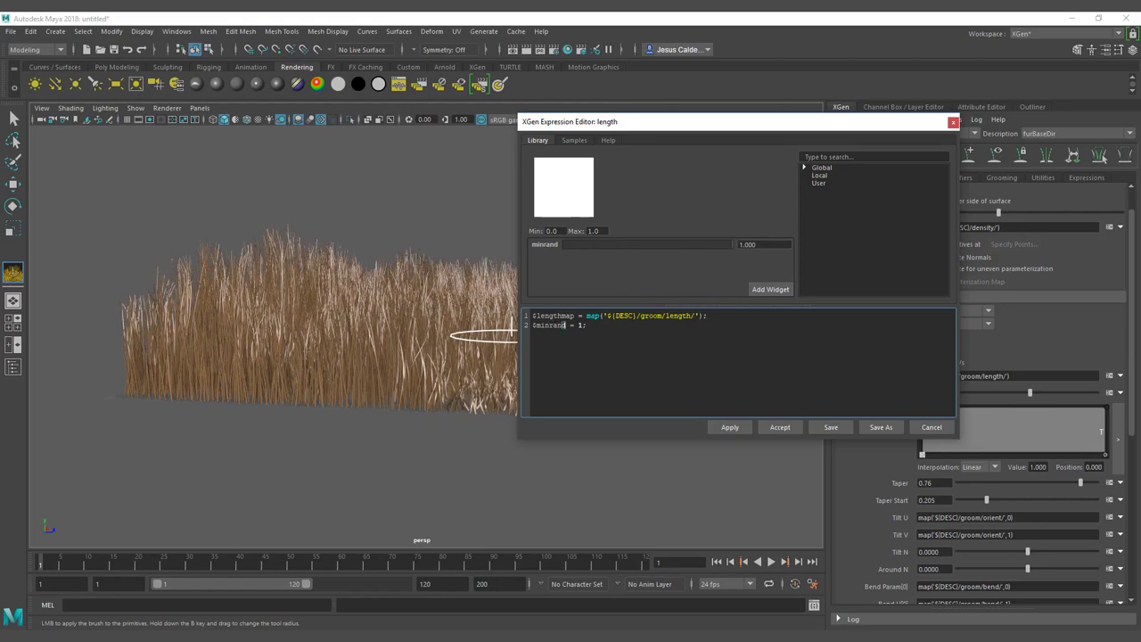
Rename the $minrand variable to $randMin and give it the slider range comment #0.00,4.000.
{"action": "mouse_move", "coordinate": [556, 325]}
{"action": "left_mouse_down"}
{"action": "mouse_move", "coordinate": [540, 325]}
{"action": "mouse_move", "coordinate": [567, 326]}
{"action": "left_mouse_up"}
{"action": "type", "text": "randMin"}
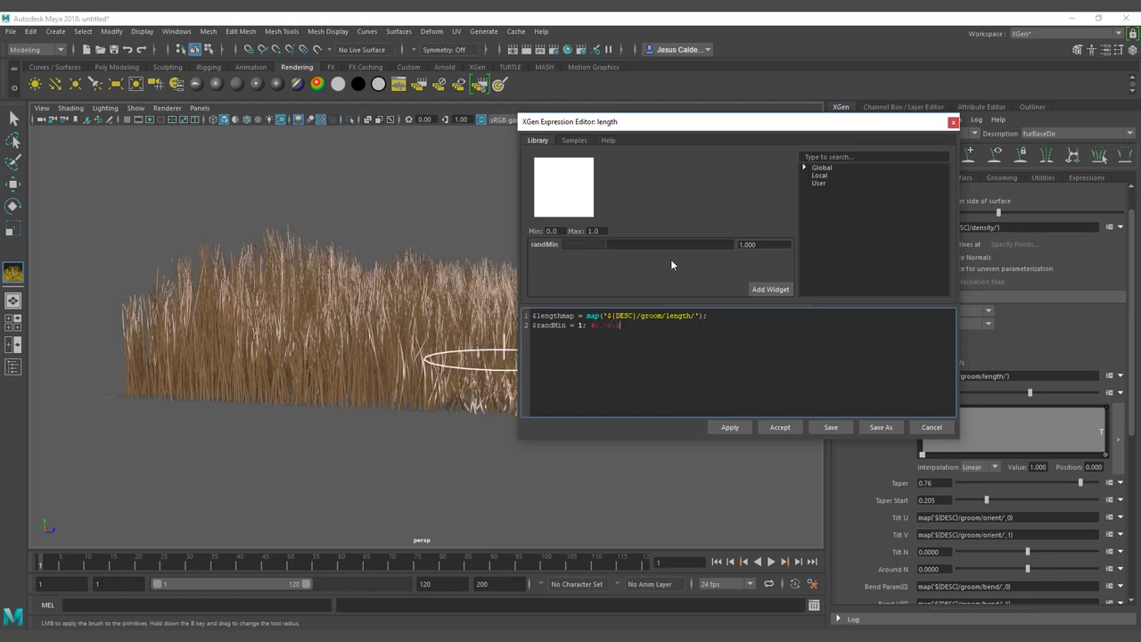
{"action": "type", "text": ".0"}
Duplicate the $randMin line beneath itself and rename the copied variable to $randMax.
{"action": "left_click_drag", "start_coordinate": [637, 325], "coordinate": [515, 330]}
{"action": "key", "text": "ctrl+c"}
{"action": "left_click", "coordinate": [631, 327]}
{"action": "key", "text": "Return"}
{"action": "key", "text": "ctrl+v"}
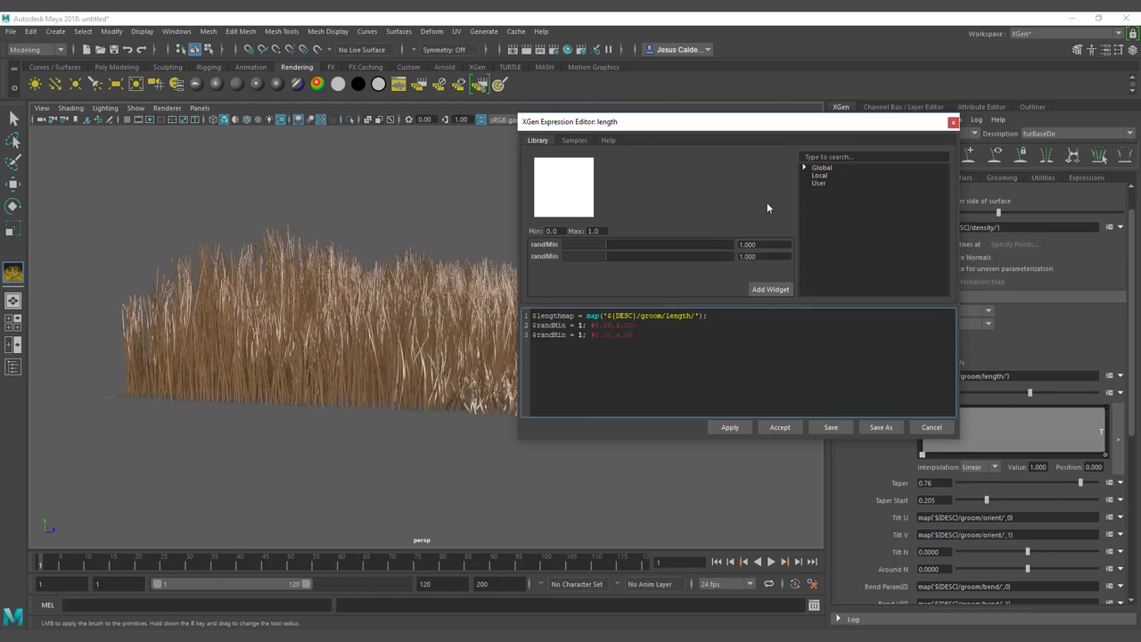
{"action": "double_click", "coordinate": [560, 334]}
{"action": "type", "text": "randMax"}
Start a fourth line that assigns the rand function to a variable named $randlength.
{"action": "left_click", "coordinate": [640, 334]}
{"action": "type", "text": "rand"}
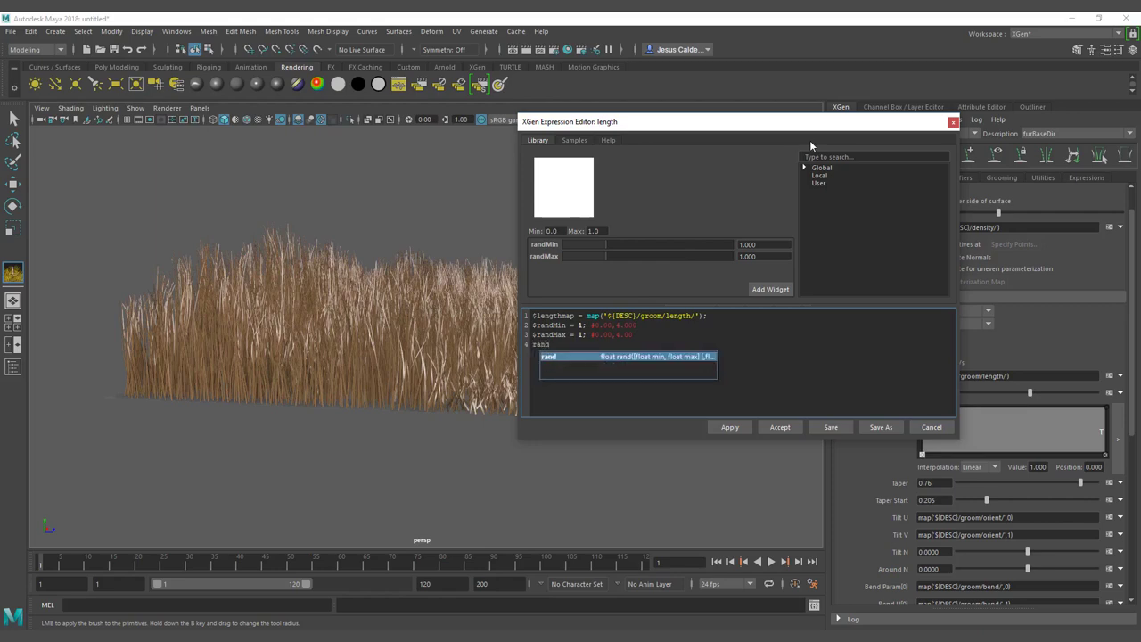
{"action": "type", "text": "length ="}
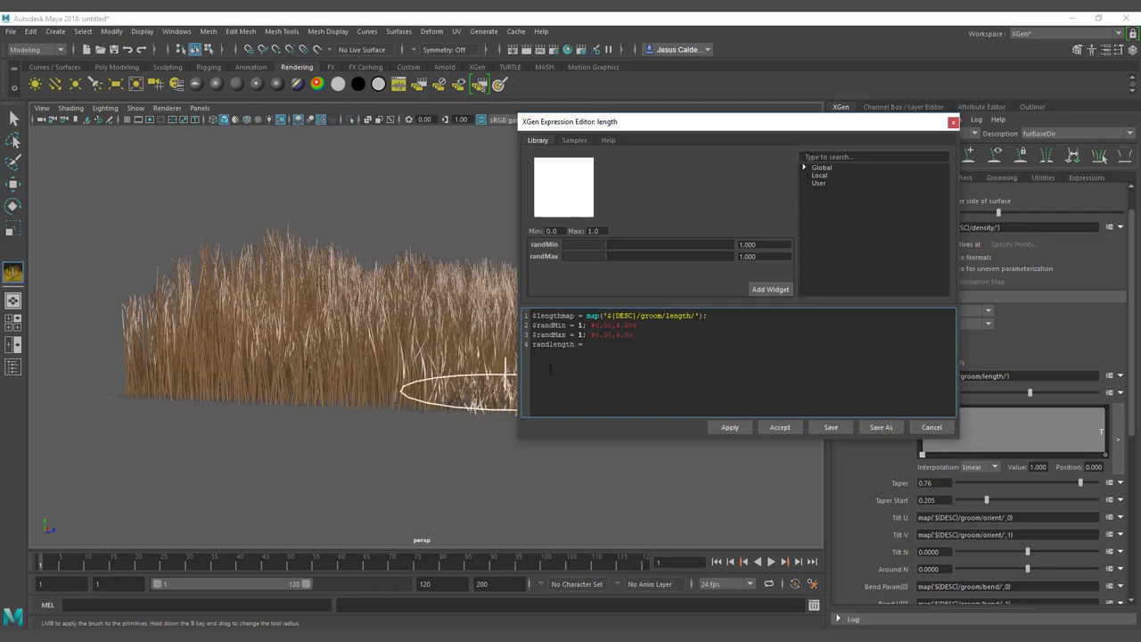
{"action": "key", "text": "Home"}
{"action": "type", "text": "$"}
{"action": "left_click", "coordinate": [606, 344]}
{"action": "type", "text": "rand"}
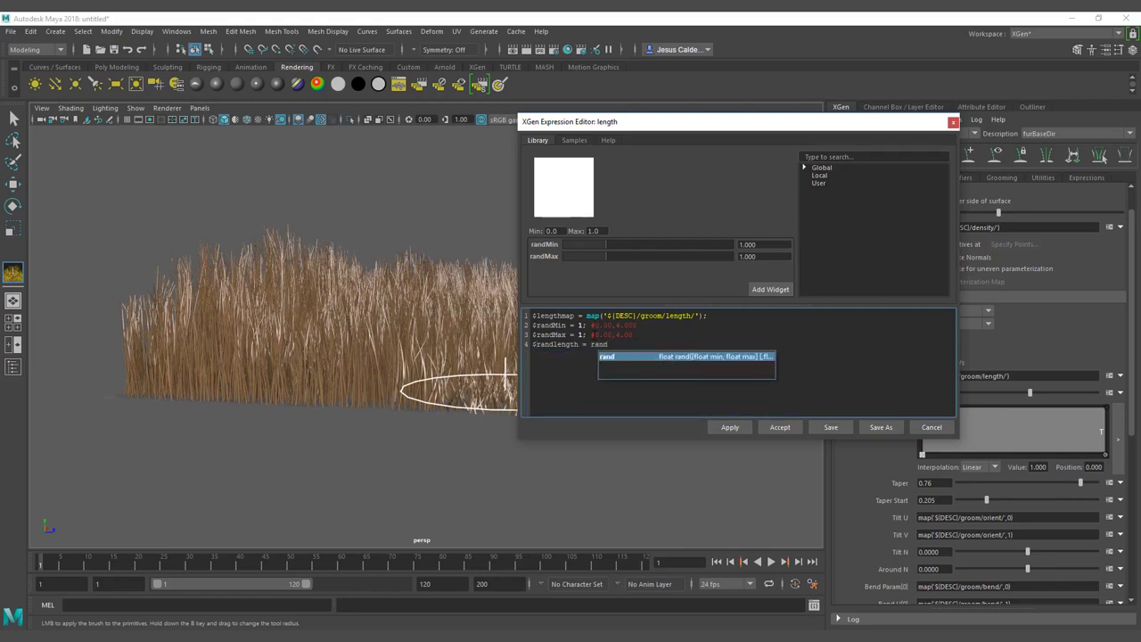
Complete the random function as rand($randMin,$randMax); and apply the expression.
{"action": "left_click_drag", "start_coordinate": [605, 337], "coordinate": [532, 326]}
{"action": "left_click", "coordinate": [568, 335]}
{"action": "left_click", "coordinate": [763, 336]}
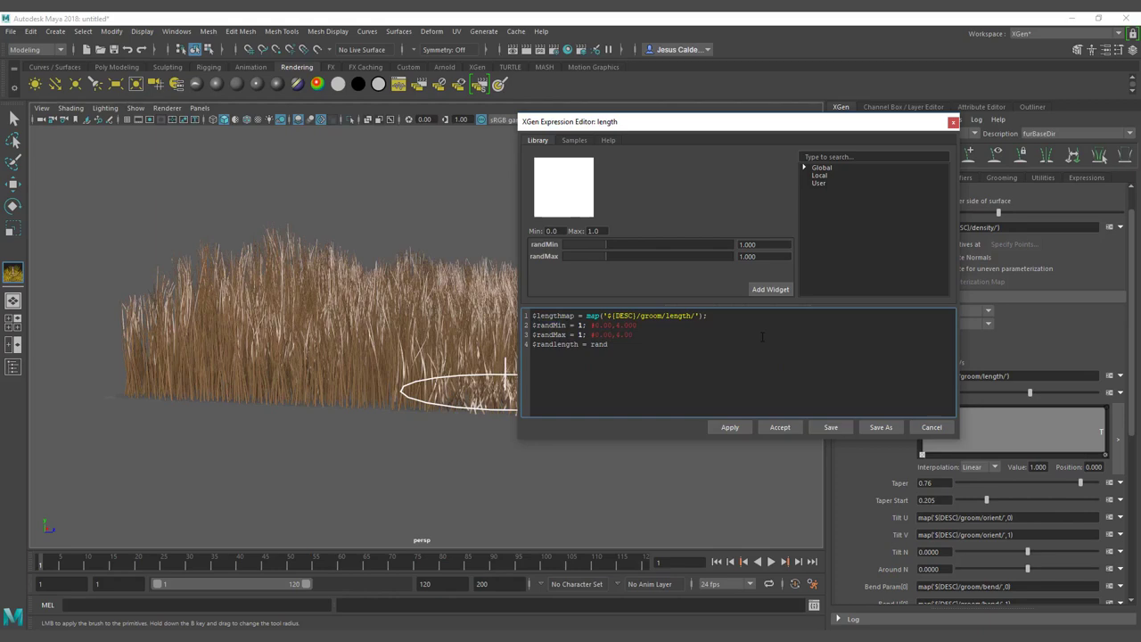
{"action": "type", "text": "($randMin"}
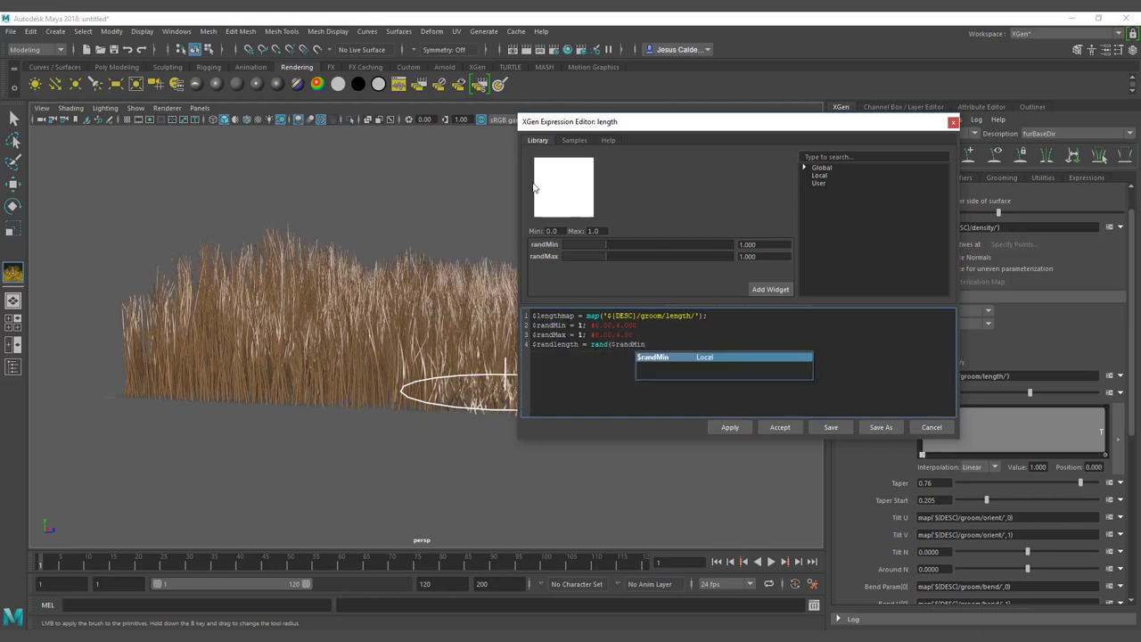
{"action": "type", "text": ","}
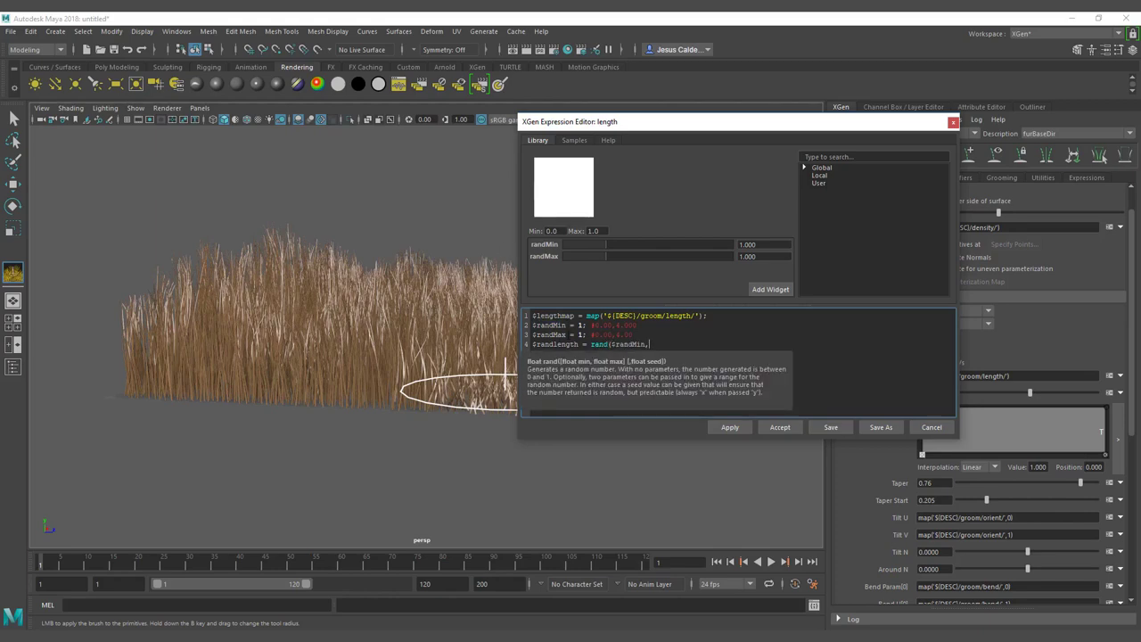
{"action": "left_click_drag", "start_coordinate": [566, 335], "coordinate": [532, 336]}
{"action": "key", "text": "ctrl+c"}
{"action": "left_click", "coordinate": [669, 346]}
{"action": "key", "text": "ctrl+v"}
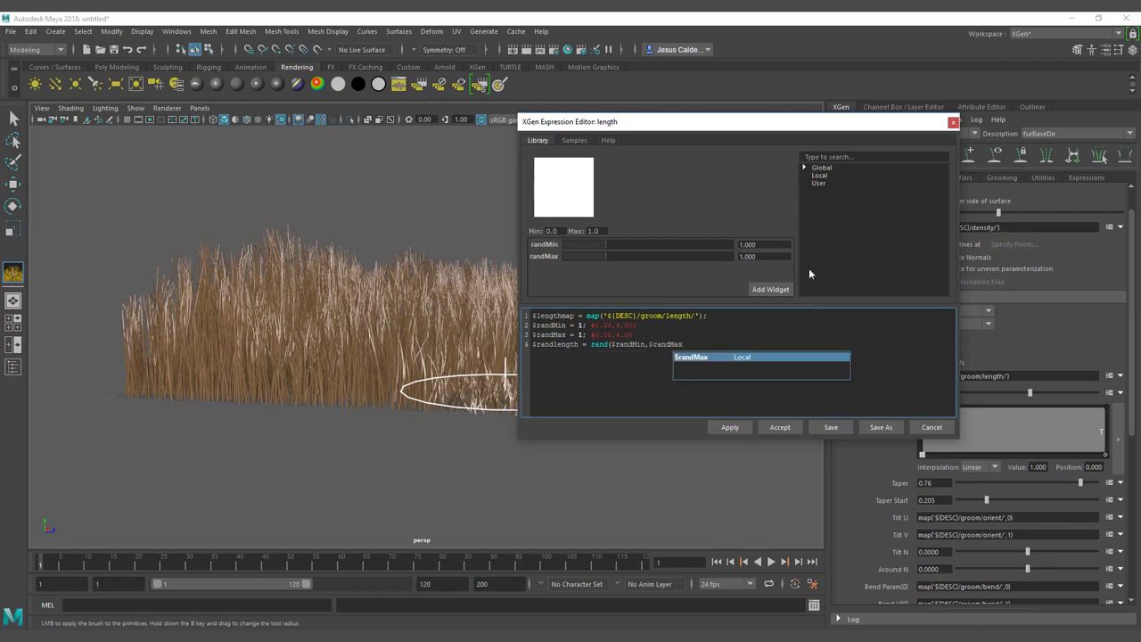
{"action": "type", "text": ")"}
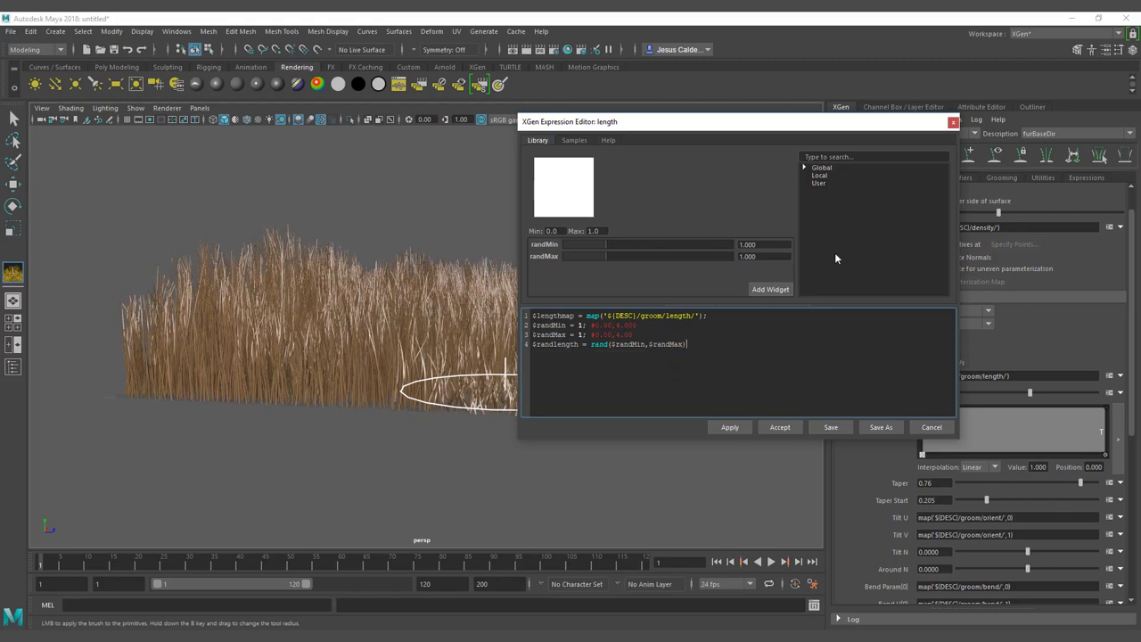
{"action": "type", "text": ";"}
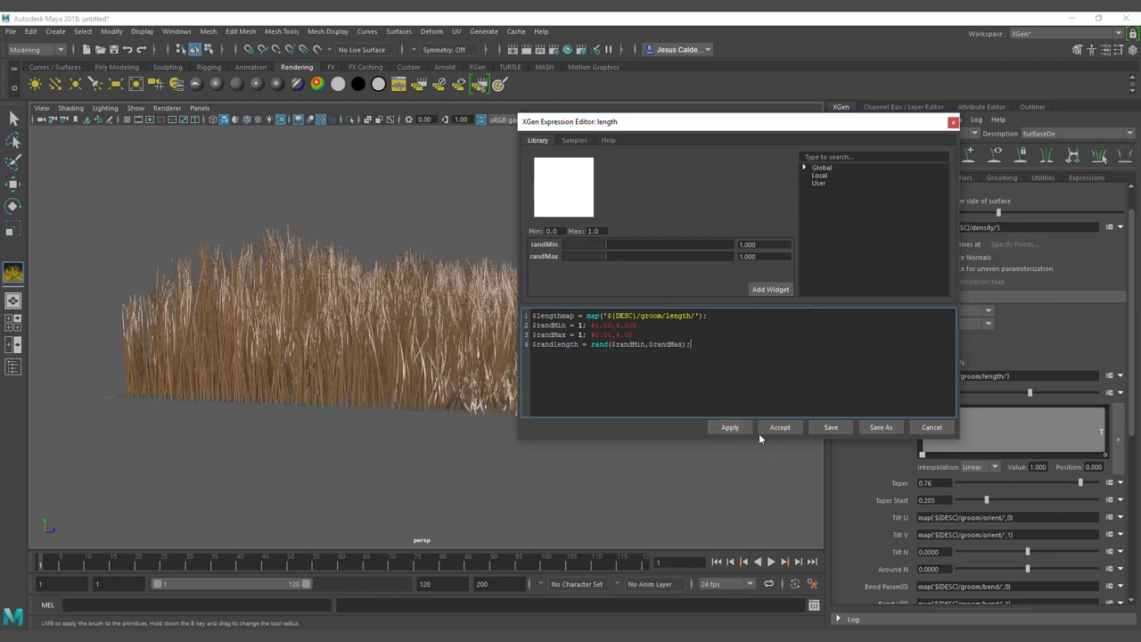
{"action": "left_click", "coordinate": [741, 426]}
Start a fifth expression line with a copy of $lengthmap followed by the multiplication operator.
{"action": "left_click_drag", "start_coordinate": [571, 316], "coordinate": [533, 316]}
{"action": "left_click", "coordinate": [544, 354]}
{"action": "key", "text": "ctrl+v"}
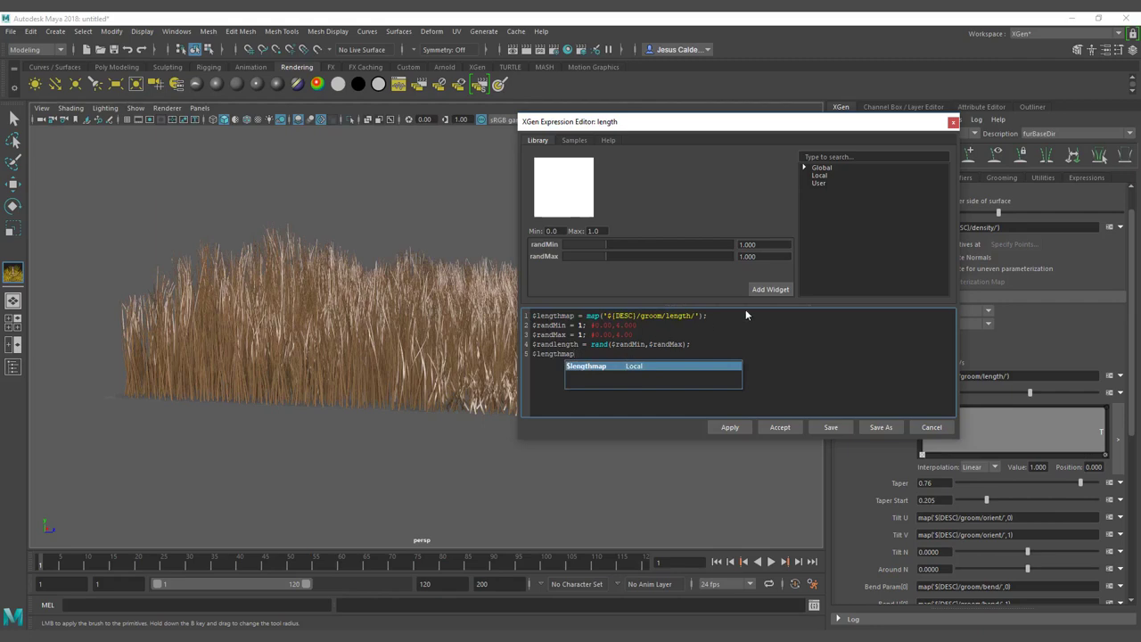
{"action": "type", "text": "*"}
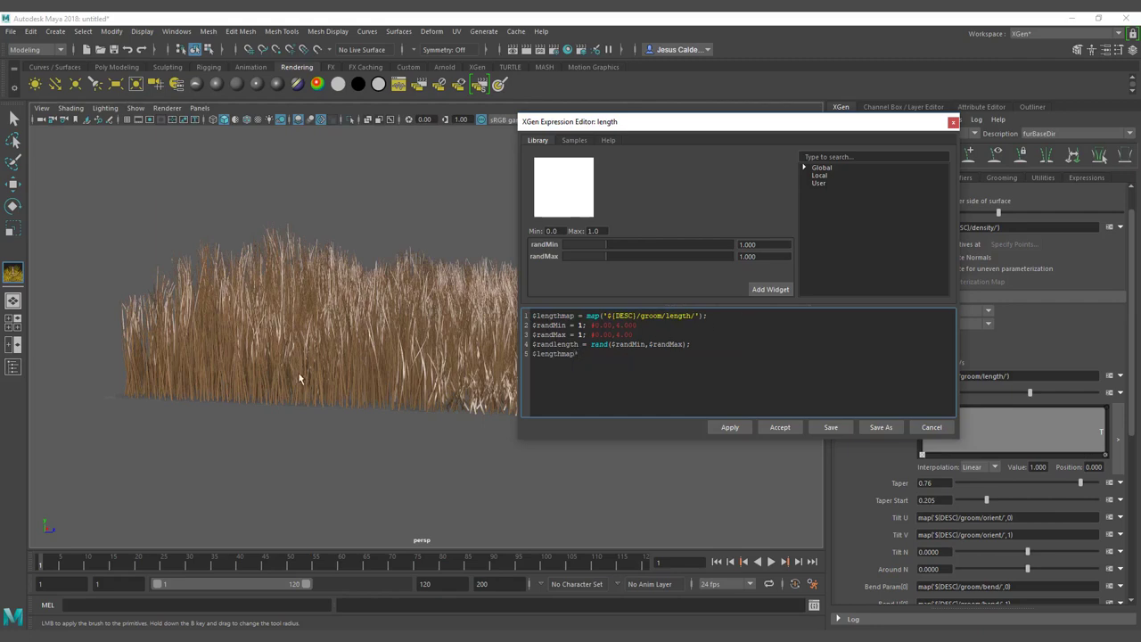
Copy $randlength from the fourth line and complete the final line as $lengthmap*$randlength.
{"action": "key", "text": "Up"}
{"action": "key", "text": "shift+Left"}
{"action": "key", "text": "shift+Left"}
{"action": "key", "text": "shift+Left"}
{"action": "key", "text": "shift+Left"}
{"action": "key", "text": "shift+Left"}
{"action": "key", "text": "shift+Left"}
{"action": "key", "text": "shift+Left"}
{"action": "key", "text": "shift+Left"}
{"action": "key", "text": "shift+Left"}
{"action": "key", "text": "shift+Left"}
{"action": "key", "text": "shift+Left"}
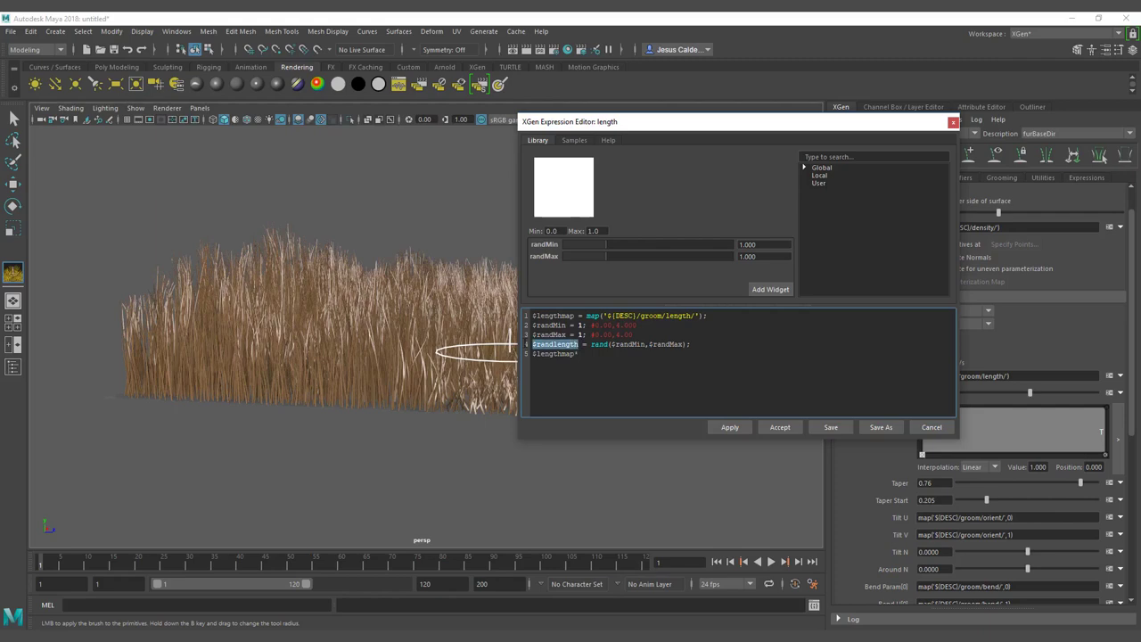
{"action": "key", "text": "ctrl+c"}
{"action": "left_click", "coordinate": [614, 400]}
{"action": "key", "text": "ctrl+v"}
{"action": "left_click", "coordinate": [588, 397]}
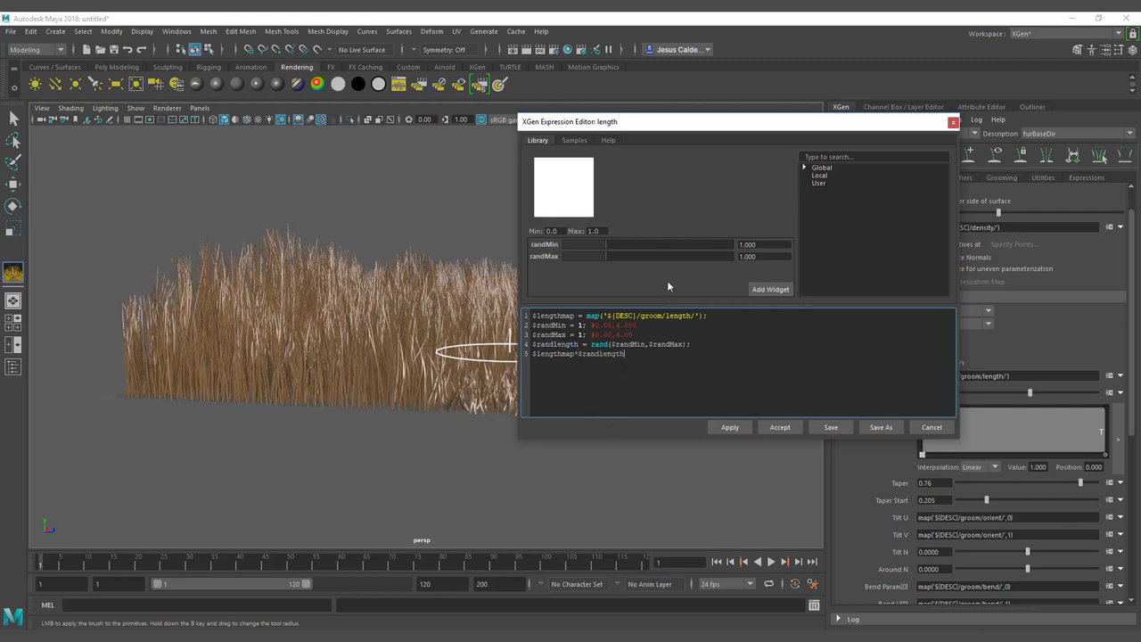
Capture a screen region around the expression editor and handwrite a * b on it with the red pen.
{"action": "key", "text": "Print"}
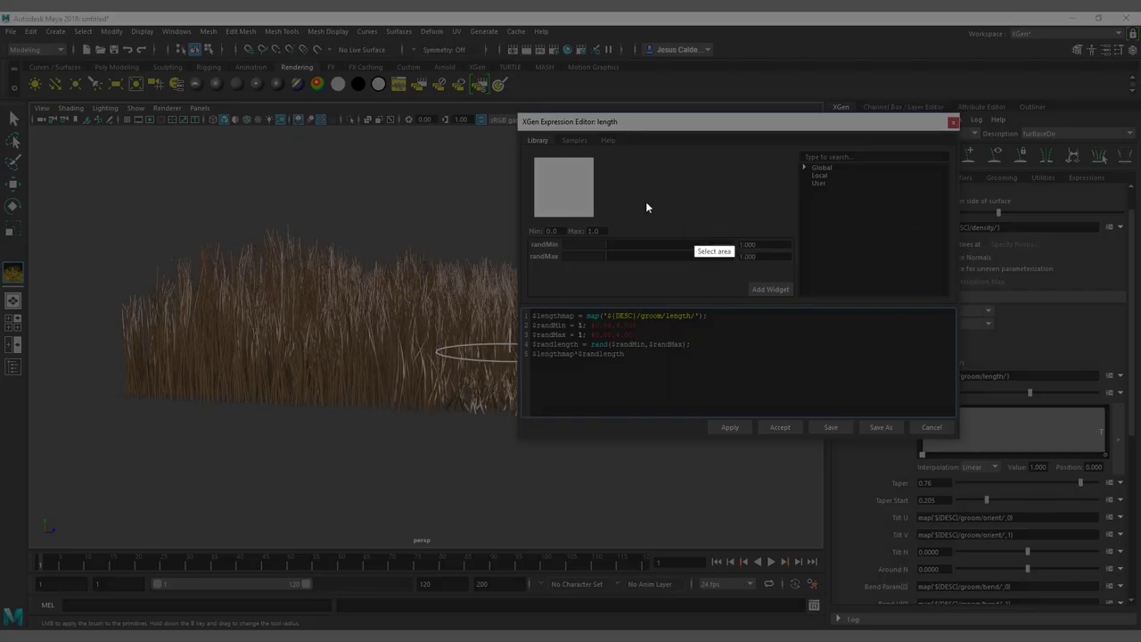
{"action": "mouse_move", "coordinate": [314, 160]}
{"action": "left_mouse_down"}
{"action": "mouse_move", "coordinate": [400, 255]}
{"action": "mouse_move", "coordinate": [1058, 555]}
{"action": "left_mouse_up"}
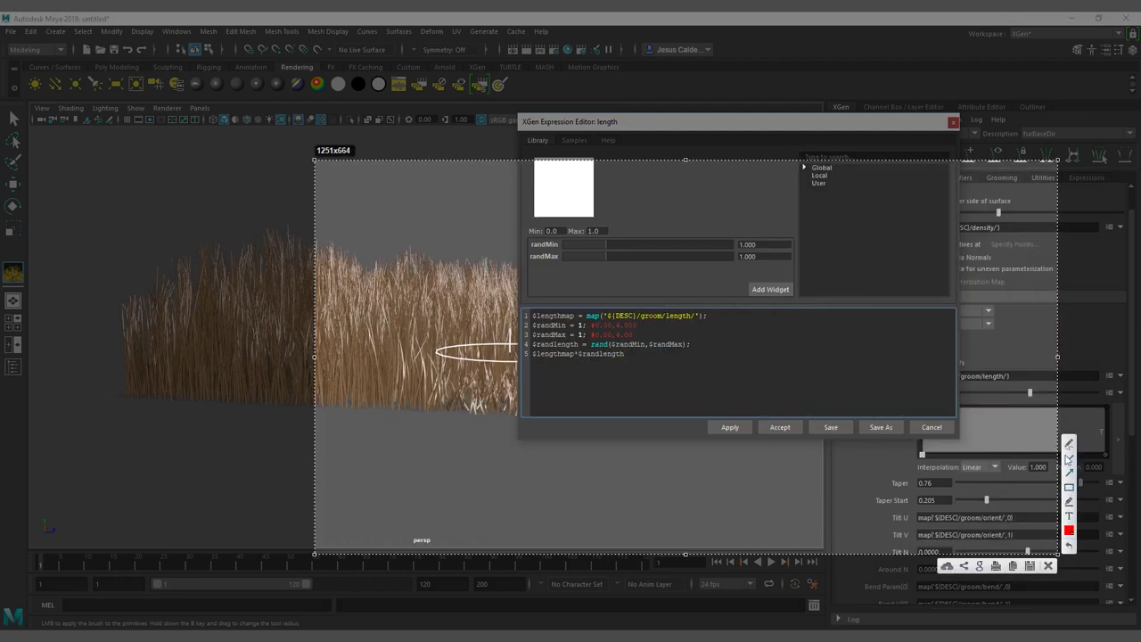
{"action": "left_click", "coordinate": [1069, 443]}
{"action": "mouse_move", "coordinate": [747, 360]}
{"action": "left_mouse_down"}
{"action": "mouse_move", "coordinate": [732, 356]}
{"action": "mouse_move", "coordinate": [769, 393]}
{"action": "left_mouse_up"}
{"action": "mouse_move", "coordinate": [794, 335]}
{"action": "left_mouse_down"}
{"action": "mouse_move", "coordinate": [812, 380]}
{"action": "mouse_move", "coordinate": [782, 363]}
{"action": "mouse_move", "coordinate": [796, 350]}
{"action": "left_mouse_up"}
{"action": "left_click_drag", "start_coordinate": [836, 312], "coordinate": [849, 364]}
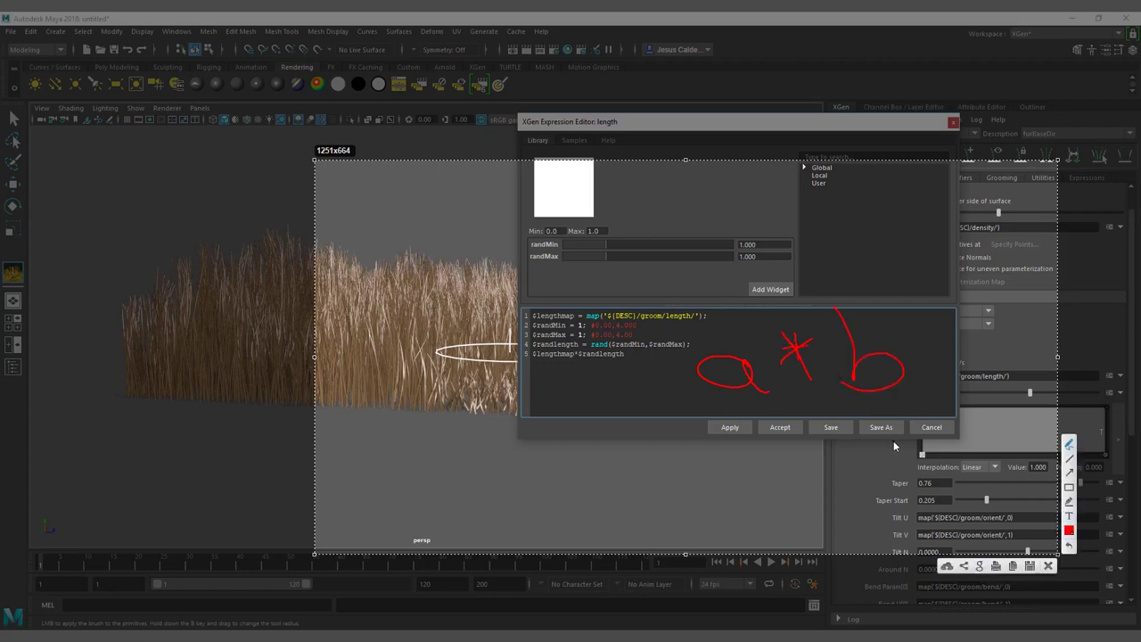
Handwrite the addition example a + b and the subtraction example a - b above the multiplication note.
{"action": "mouse_move", "coordinate": [731, 242]}
{"action": "left_mouse_down"}
{"action": "mouse_move", "coordinate": [738, 276]}
{"action": "mouse_move", "coordinate": [754, 284]}
{"action": "mouse_move", "coordinate": [796, 254]}
{"action": "left_mouse_up"}
{"action": "mouse_move", "coordinate": [781, 196]}
{"action": "left_mouse_down"}
{"action": "mouse_move", "coordinate": [810, 253]}
{"action": "mouse_move", "coordinate": [802, 261]}
{"action": "left_mouse_up"}
{"action": "left_click_drag", "start_coordinate": [697, 176], "coordinate": [724, 211]}
{"action": "left_click_drag", "start_coordinate": [729, 188], "coordinate": [761, 184]}
{"action": "left_click_drag", "start_coordinate": [750, 159], "coordinate": [768, 191]}
Handwrite the division example a / b below the multiplication note, redrawing the misplaced strokes.
{"action": "left_click_drag", "start_coordinate": [736, 433], "coordinate": [783, 478]}
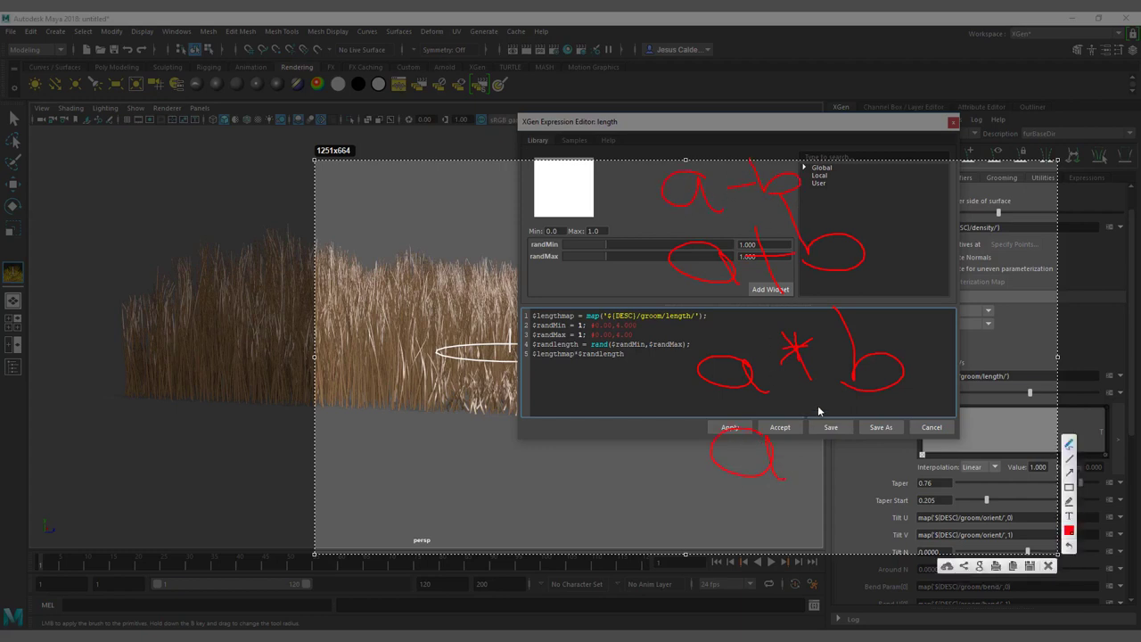
{"action": "left_click_drag", "start_coordinate": [820, 407], "coordinate": [811, 495]}
{"action": "mouse_move", "coordinate": [856, 415]}
{"action": "left_mouse_down"}
{"action": "mouse_move", "coordinate": [883, 473]}
{"action": "mouse_move", "coordinate": [869, 472]}
{"action": "left_mouse_up"}
{"action": "key", "text": "ctrl+z"}
{"action": "key", "text": "ctrl+z"}
{"action": "mouse_move", "coordinate": [832, 408]}
{"action": "left_mouse_down"}
{"action": "mouse_move", "coordinate": [808, 491]}
{"action": "mouse_move", "coordinate": [870, 476]}
{"action": "left_mouse_up"}
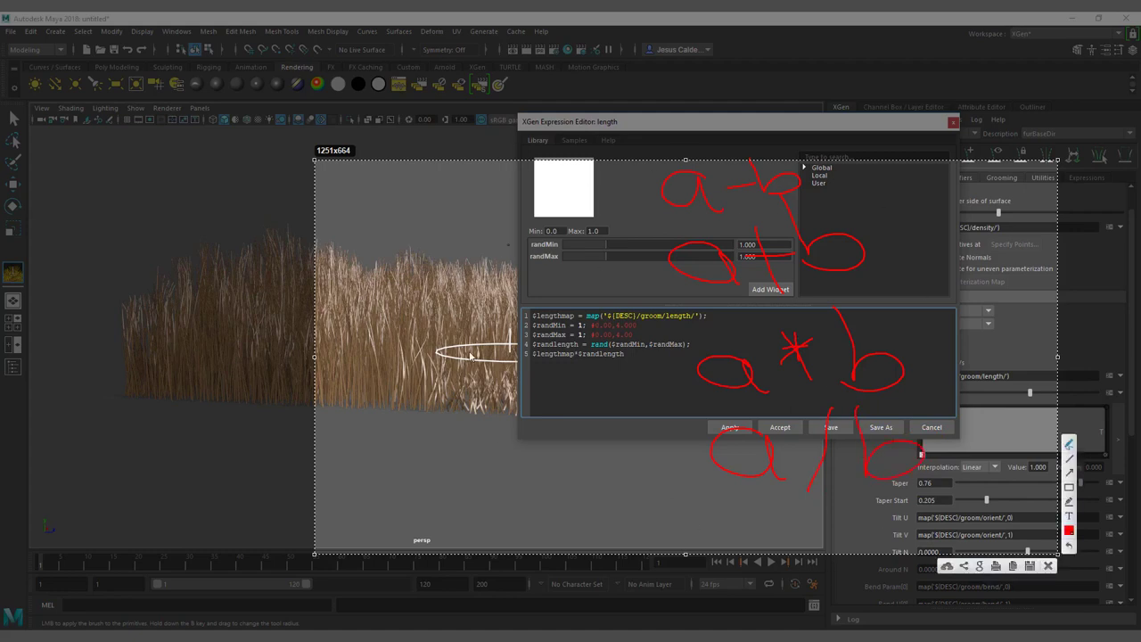
Try parentheses and a multiplier around the division note, undo them, redraw the b, and discard the annotated capture.
{"action": "left_click_drag", "start_coordinate": [709, 413], "coordinate": [747, 514]}
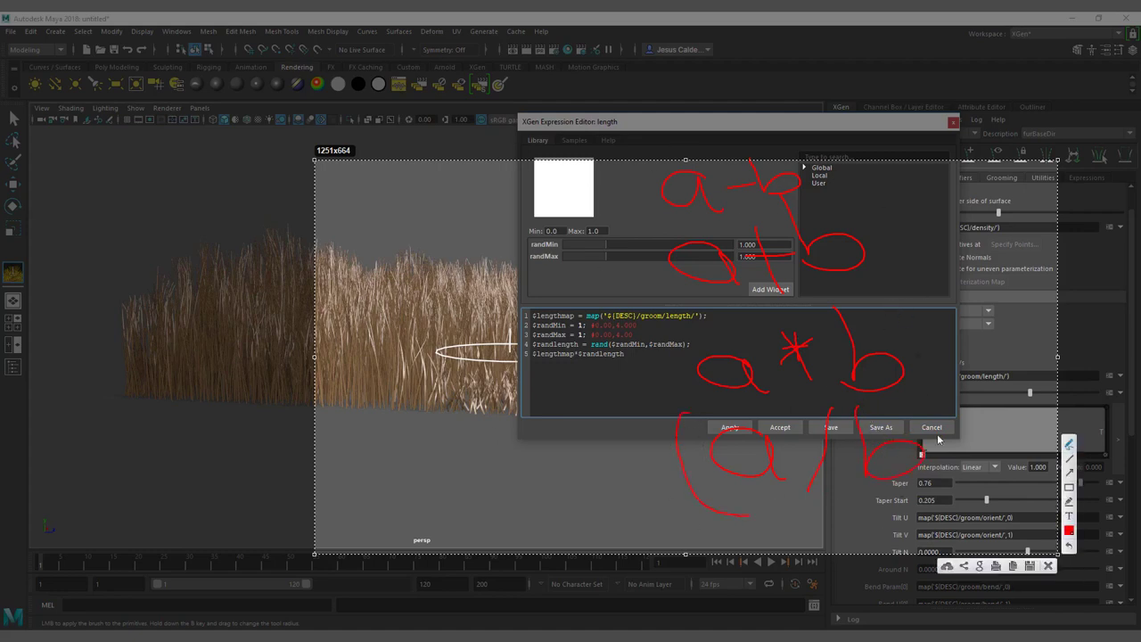
{"action": "left_click_drag", "start_coordinate": [937, 389], "coordinate": [943, 486]}
{"action": "left_click_drag", "start_coordinate": [966, 368], "coordinate": [997, 385]}
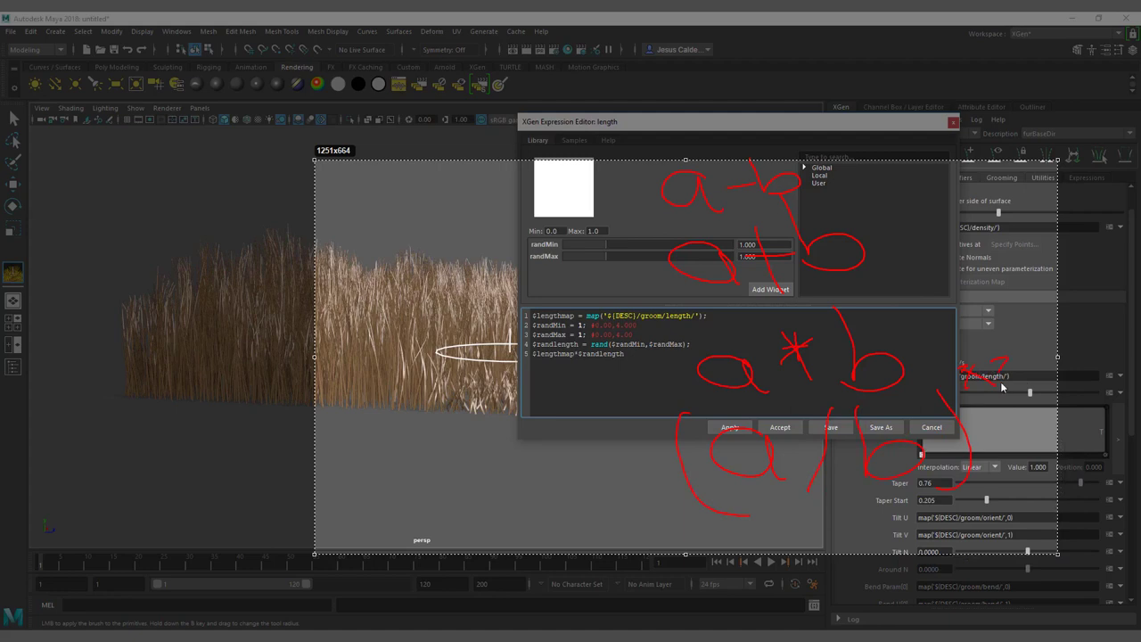
{"action": "key", "text": "ctrl+z"}
{"action": "key", "text": "ctrl+z"}
{"action": "key", "text": "ctrl+z"}
{"action": "key", "text": "ctrl+z"}
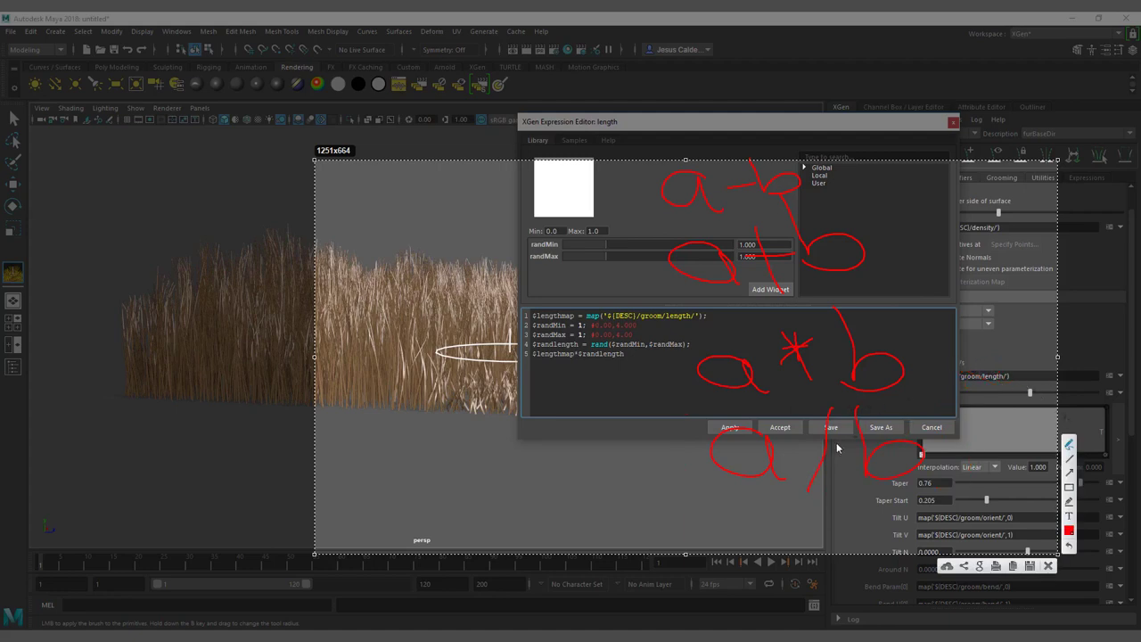
{"action": "mouse_move", "coordinate": [877, 416]}
{"action": "left_mouse_down"}
{"action": "mouse_move", "coordinate": [918, 465]}
{"action": "mouse_move", "coordinate": [892, 451]}
{"action": "left_mouse_up"}
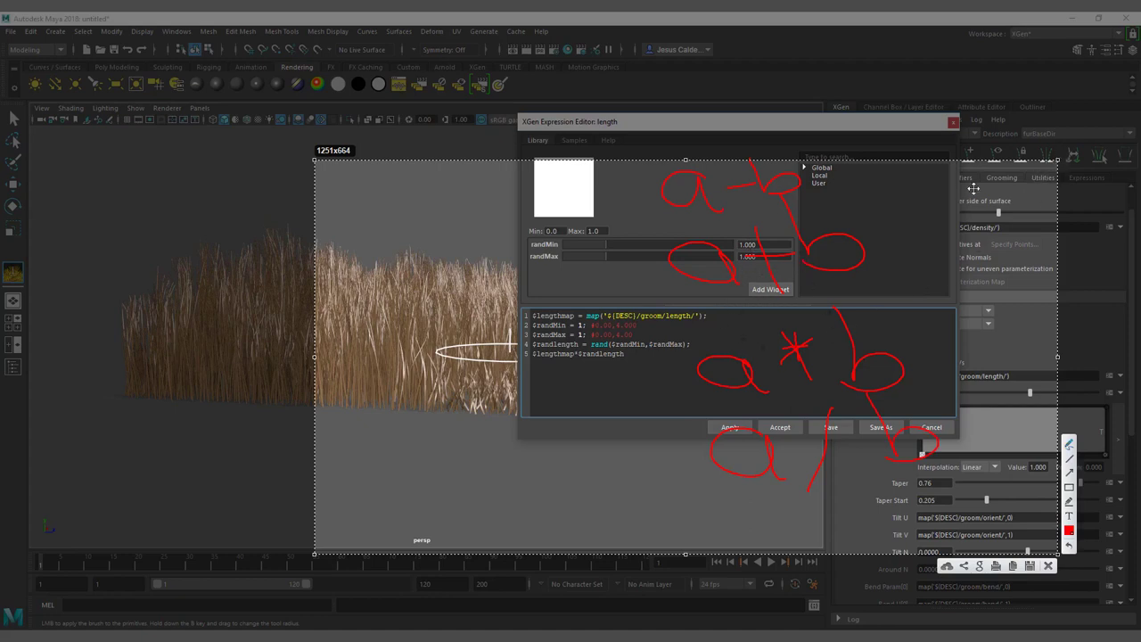
{"action": "key", "text": "Escape"}
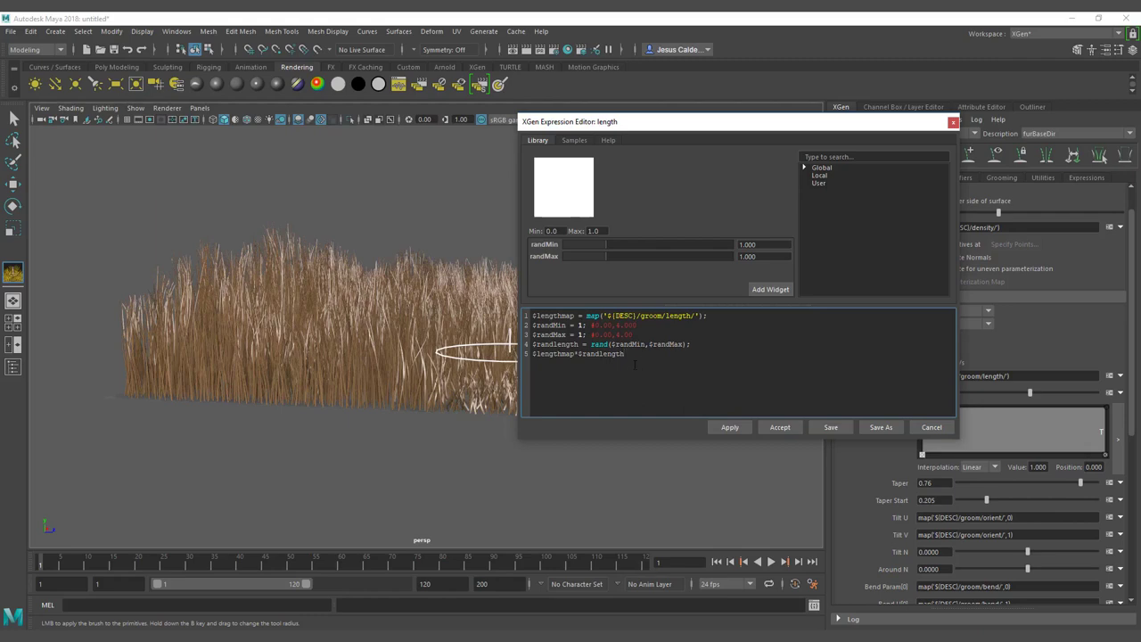
Try an example addition line $b+$a below the multiplication line and delete it again.
{"action": "type", "text": "$abn"}
{"action": "key", "text": "BackSpace"}
{"action": "key", "text": "BackSpace"}
{"action": "type", "text": "b+$a"}
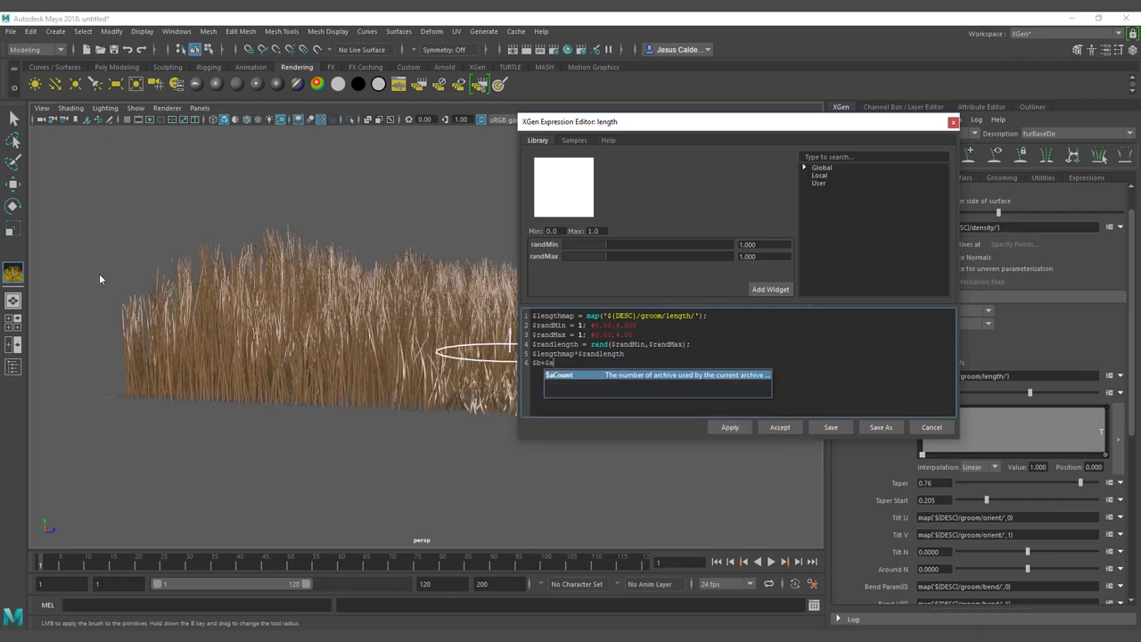
{"action": "left_click", "coordinate": [572, 367]}
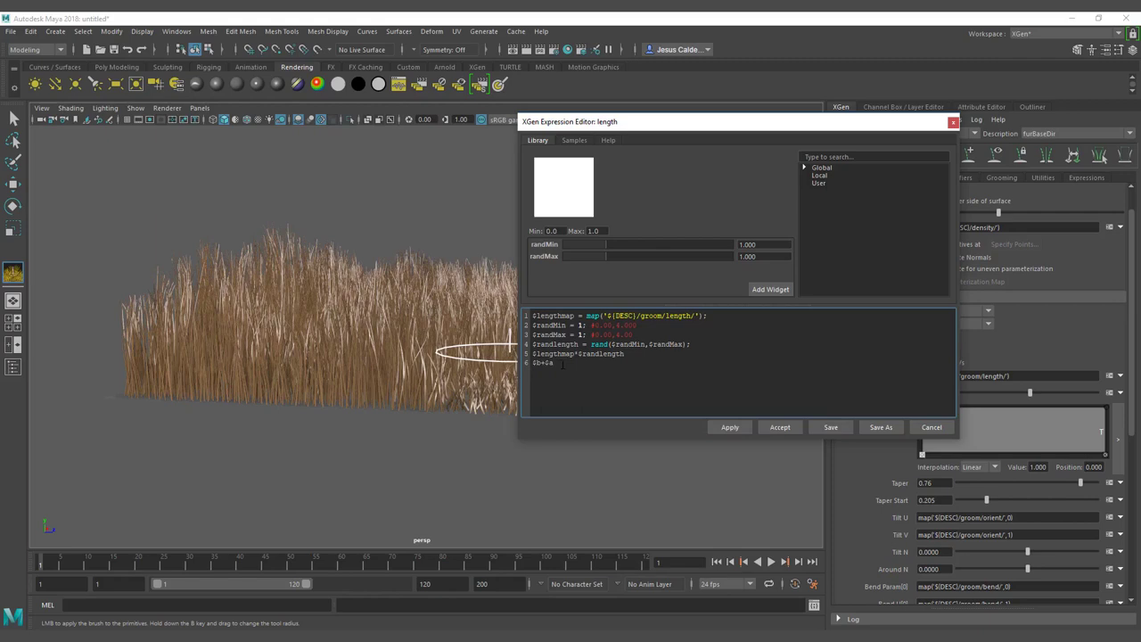
{"action": "left_click_drag", "start_coordinate": [562, 365], "coordinate": [528, 367]}
{"action": "key", "text": "BackSpace"}
{"action": "key", "text": "BackSpace"}
{"action": "key", "text": "BackSpace"}
{"action": "key", "text": "BackSpace"}
{"action": "key", "text": "BackSpace"}
{"action": "key", "text": "BackSpace"}
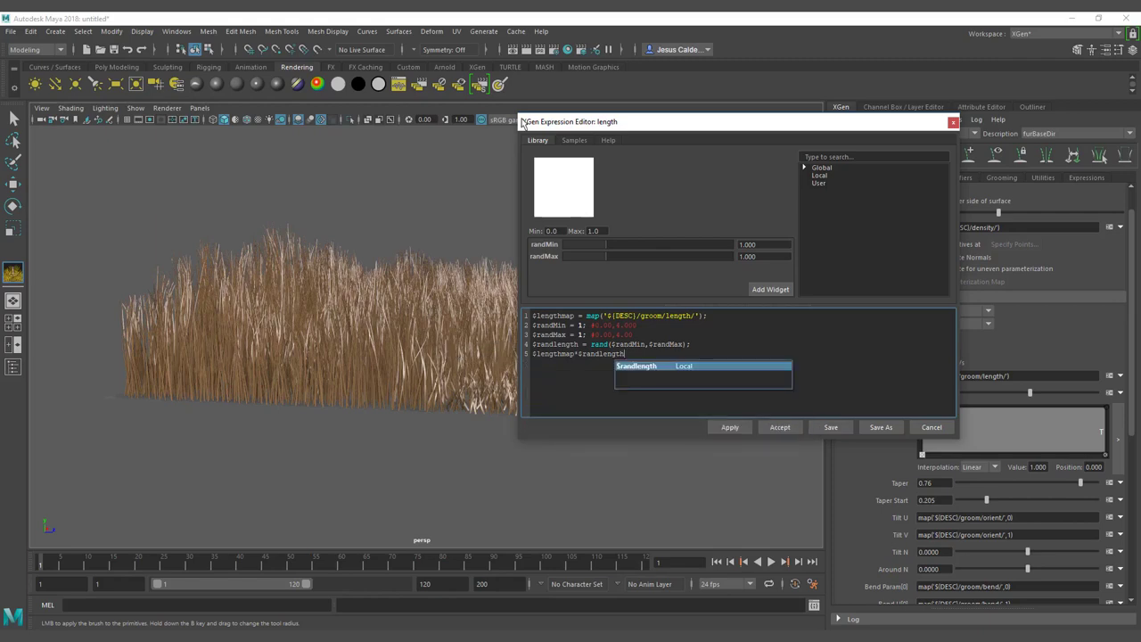
Apply the length expression, and reapply it with randMin at about 0.225 and randMax at about 1.986.
{"action": "left_click", "coordinate": [693, 344]}
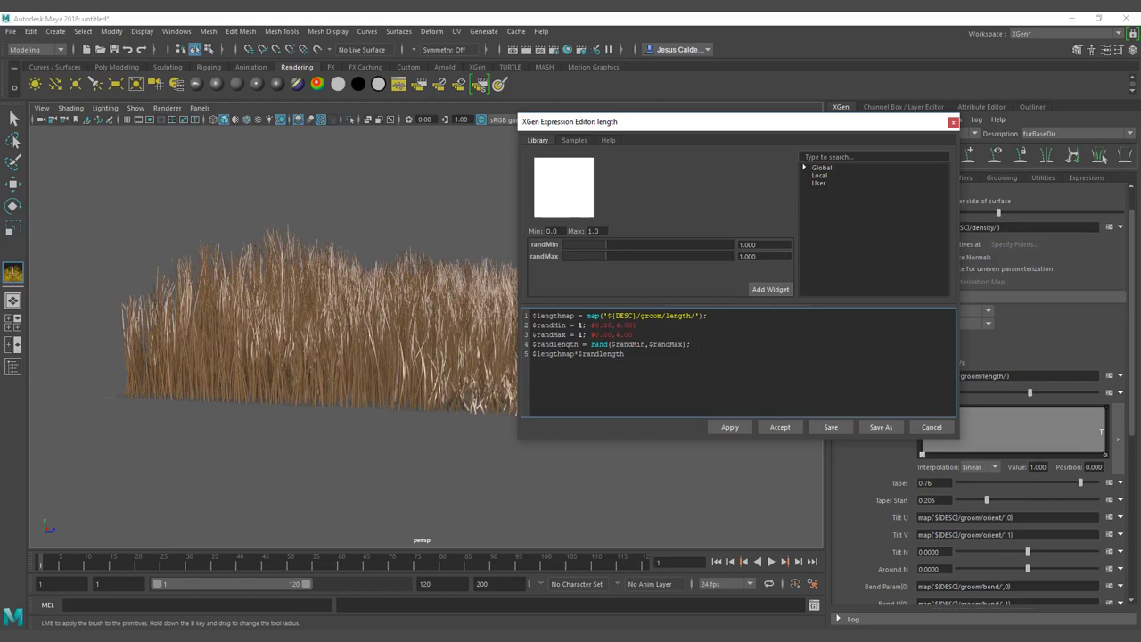
{"action": "left_click", "coordinate": [744, 427]}
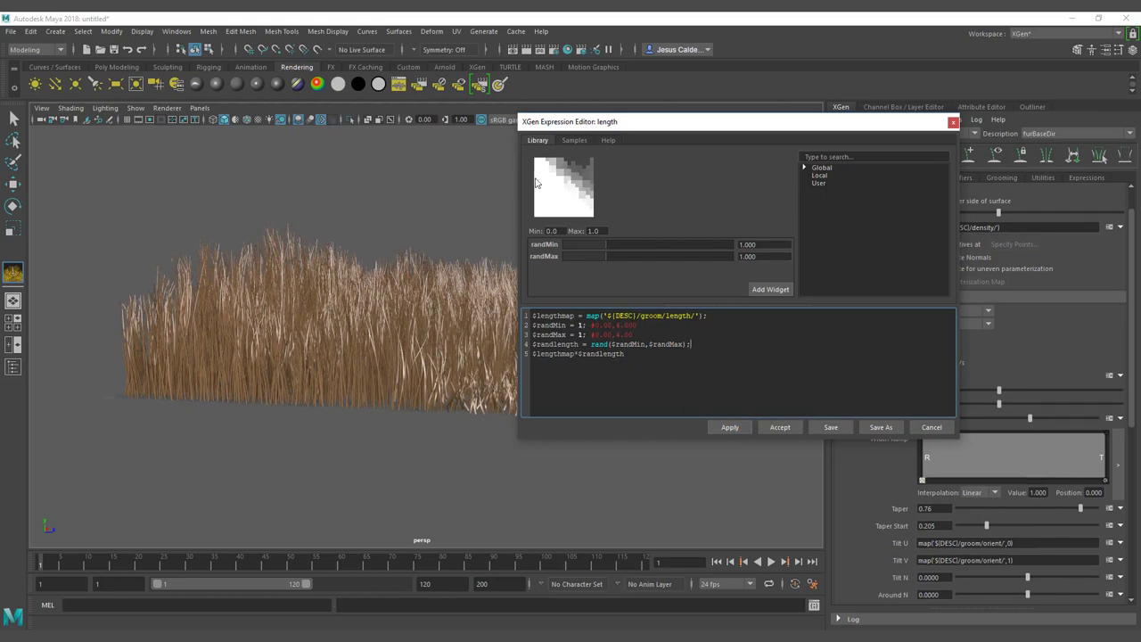
{"action": "left_click_drag", "start_coordinate": [434, 211], "coordinate": [342, 252], "text": "alt"}
{"action": "right_click_drag", "start_coordinate": [343, 254], "coordinate": [348, 220], "text": "alt"}
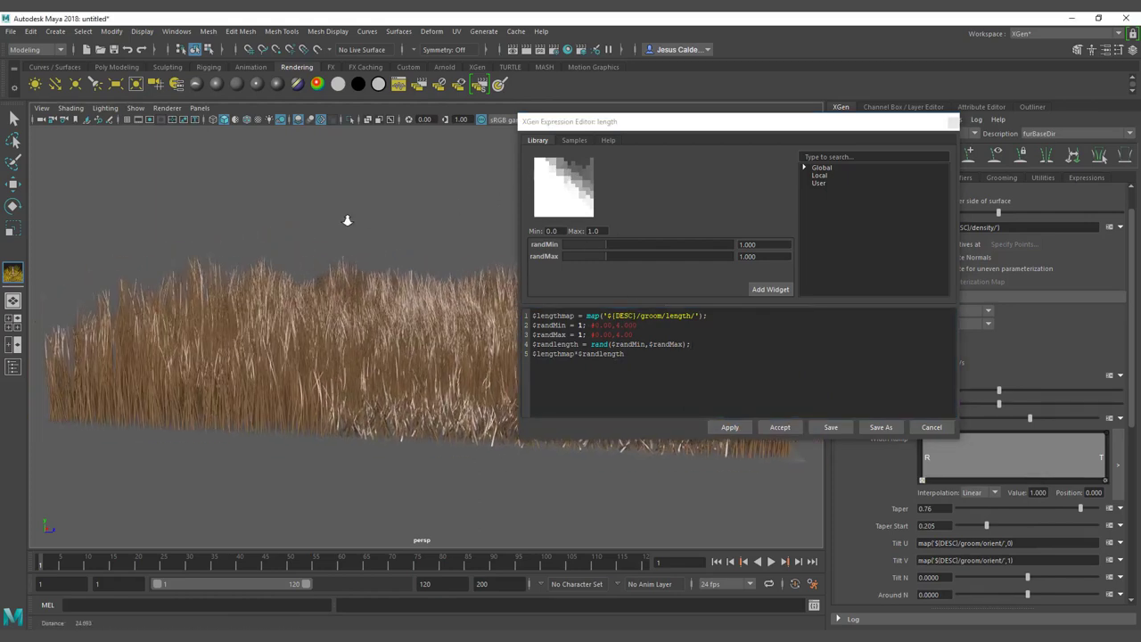
{"action": "middle_click_drag", "start_coordinate": [347, 220], "coordinate": [376, 234], "text": "alt"}
{"action": "left_click_drag", "start_coordinate": [612, 257], "coordinate": [570, 246]}
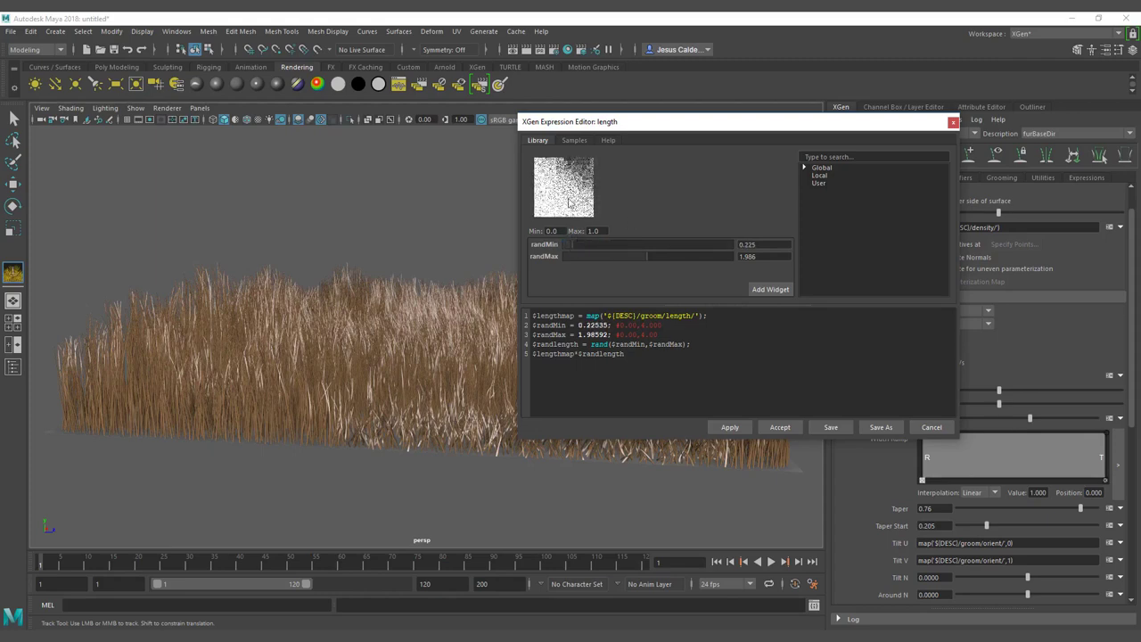
{"action": "left_click", "coordinate": [730, 427]}
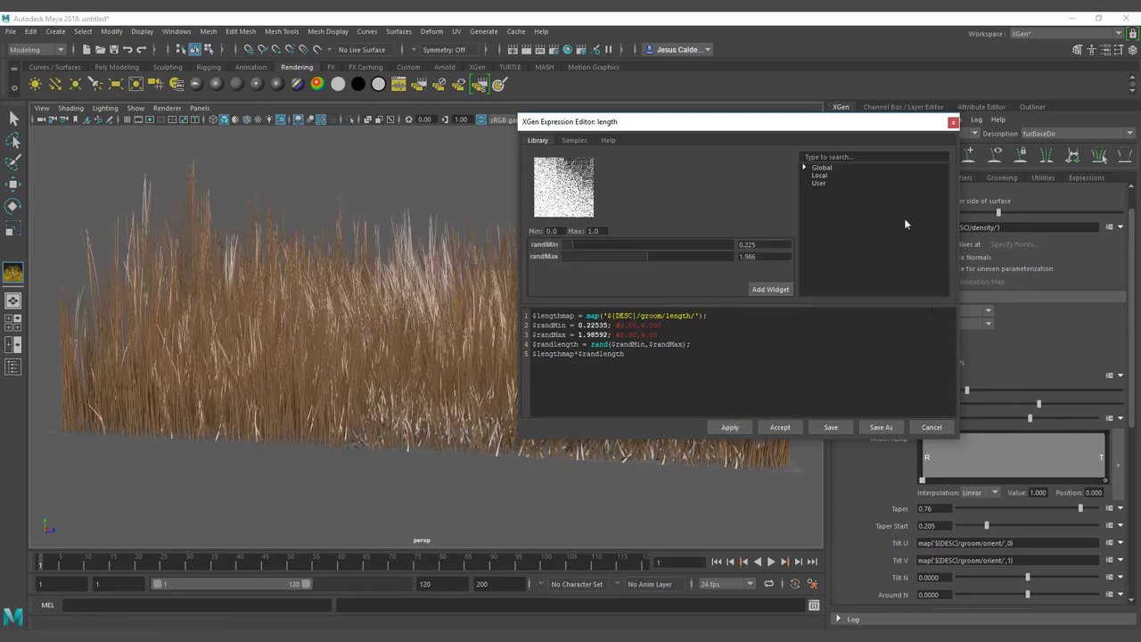
Examine the randomized fur length from several angles, review the length expression once more, and close its editor.
{"action": "left_click_drag", "start_coordinate": [360, 180], "coordinate": [488, 312], "text": "alt"}
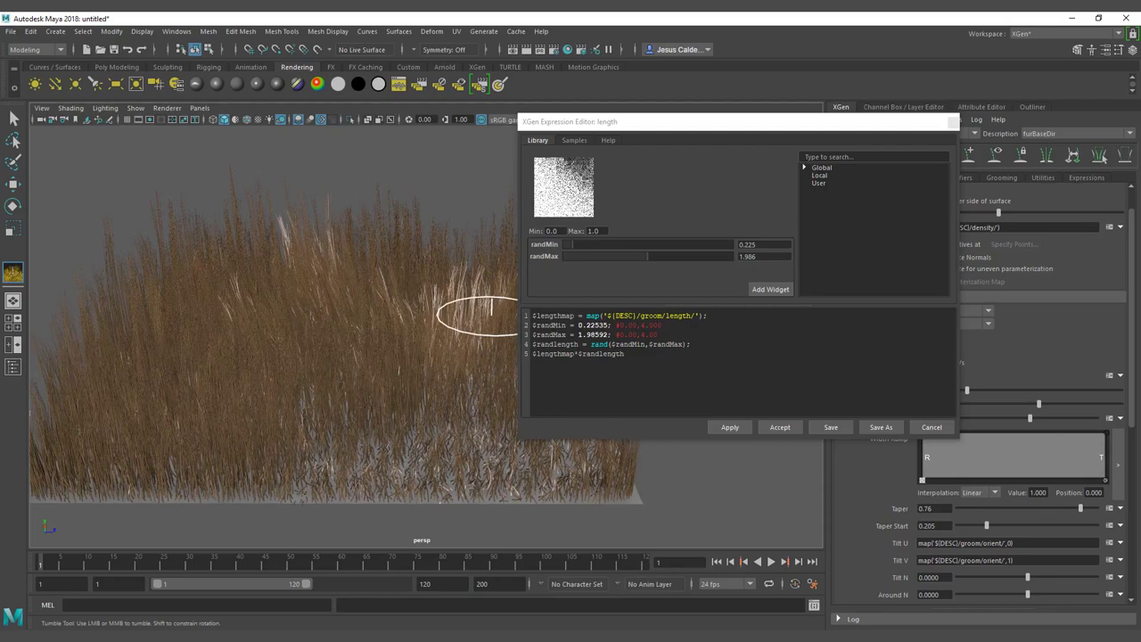
{"action": "left_click_drag", "start_coordinate": [254, 309], "coordinate": [327, 349], "text": "alt"}
{"action": "mouse_move", "coordinate": [245, 265]}
{"action": "left_mouse_down", "text": "alt"}
{"action": "mouse_move", "coordinate": [321, 275]}
{"action": "mouse_move", "coordinate": [320, 287]}
{"action": "left_mouse_up", "text": "alt"}
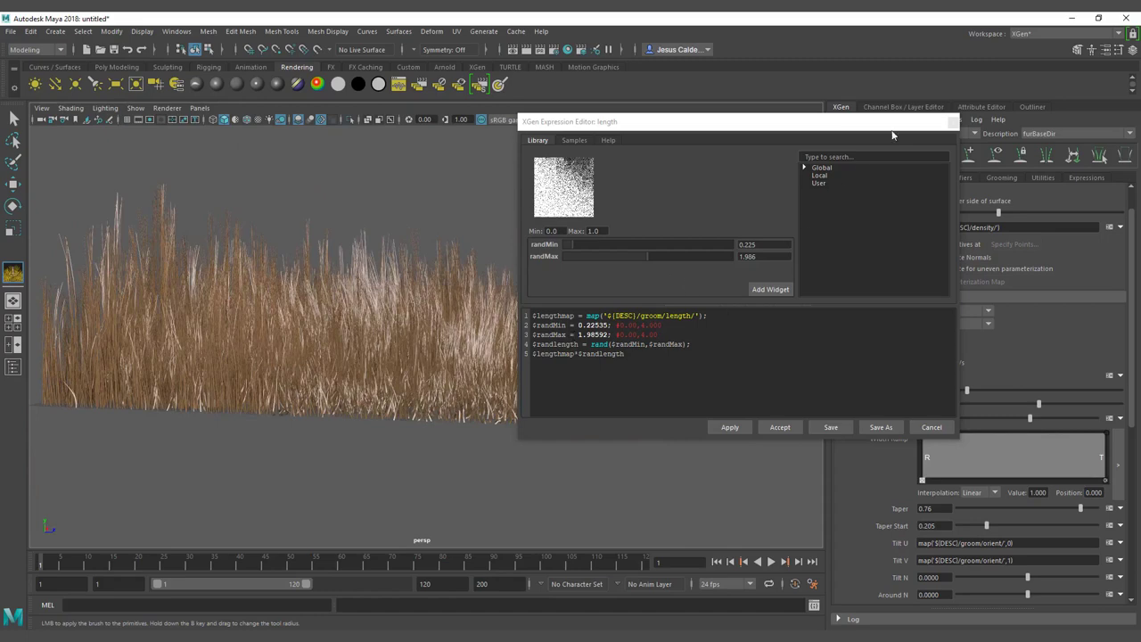
{"action": "left_click", "coordinate": [954, 123]}
{"action": "left_click_drag", "start_coordinate": [551, 212], "coordinate": [594, 253], "text": "alt"}
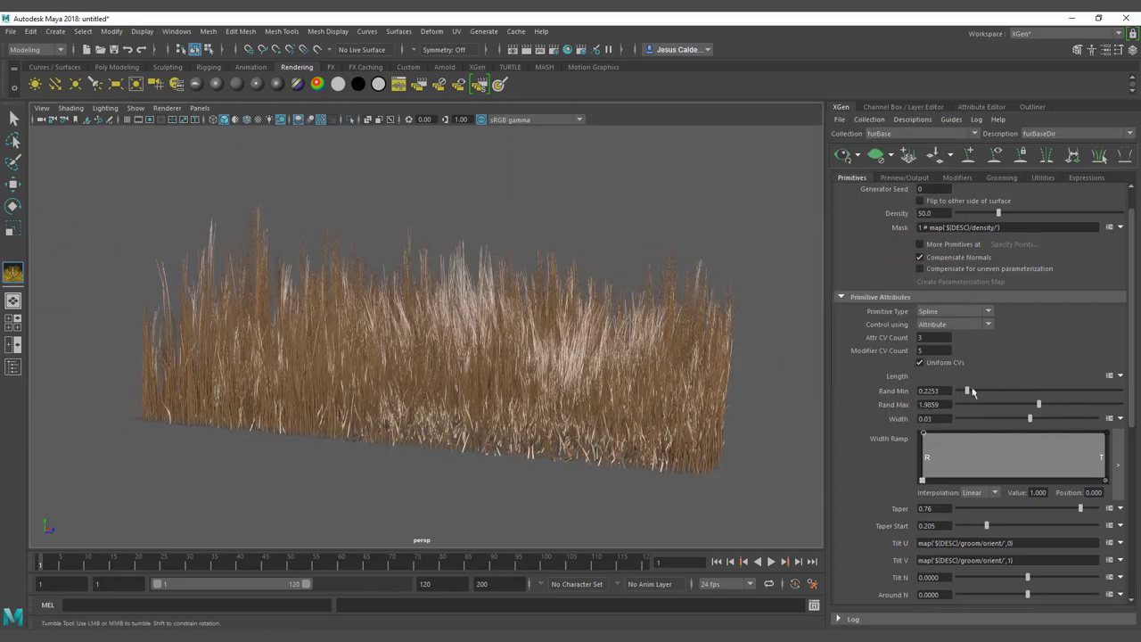
{"action": "left_click", "coordinate": [1110, 375]}
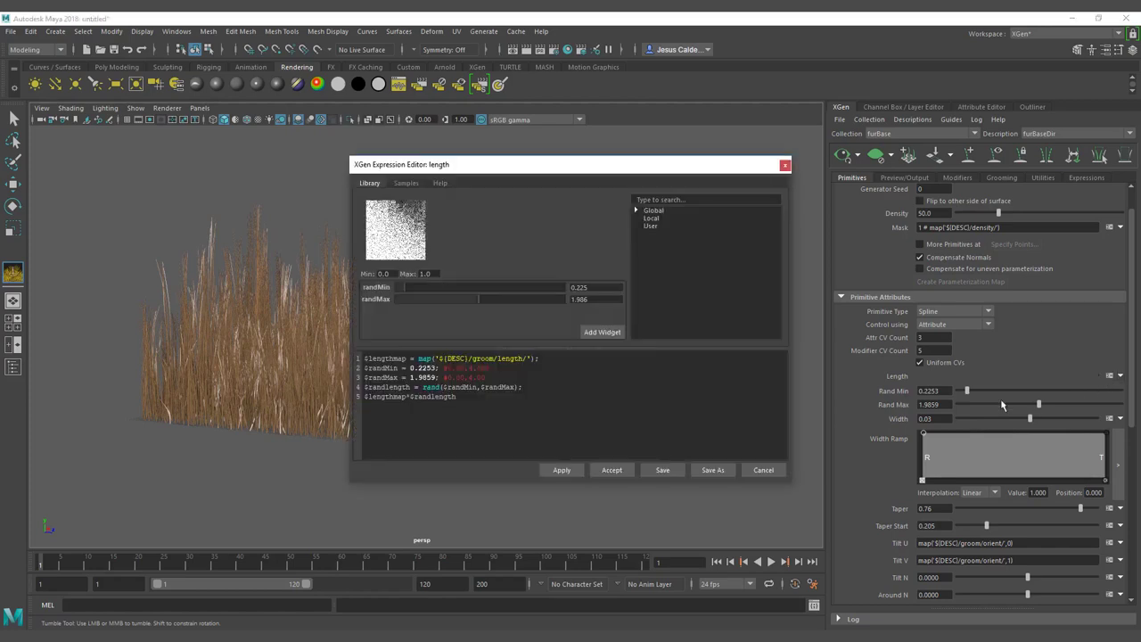
{"action": "left_click", "coordinate": [784, 166]}
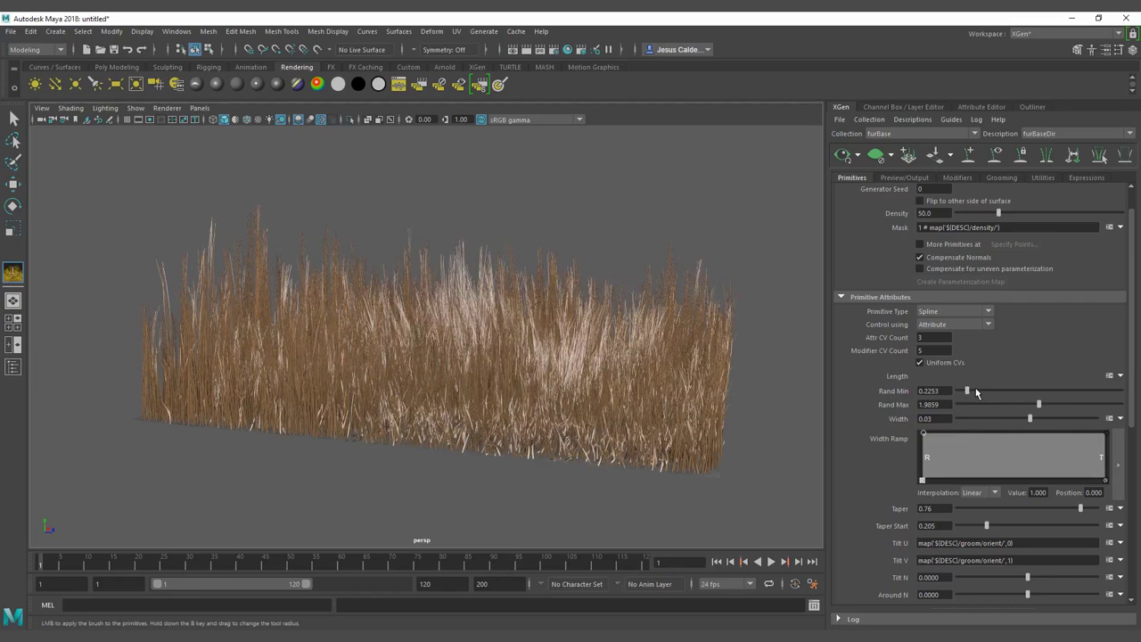
Adjust the fur's length randomness to a Rand Min of 0.57 and a Rand Max of 1.905.
{"action": "mouse_move", "coordinate": [969, 390]}
{"action": "left_mouse_down"}
{"action": "mouse_move", "coordinate": [1027, 393]}
{"action": "mouse_move", "coordinate": [966, 392]}
{"action": "left_mouse_up"}
{"action": "left_click_drag", "start_coordinate": [1033, 405], "coordinate": [1008, 405]}
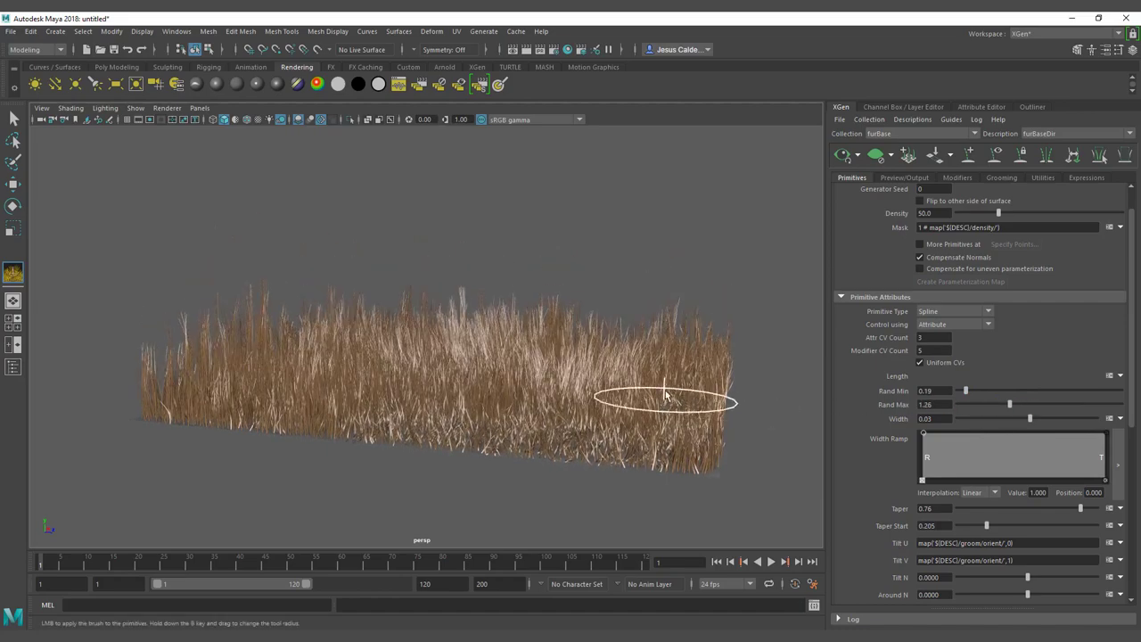
{"action": "left_click_drag", "start_coordinate": [668, 401], "coordinate": [696, 404], "text": "alt"}
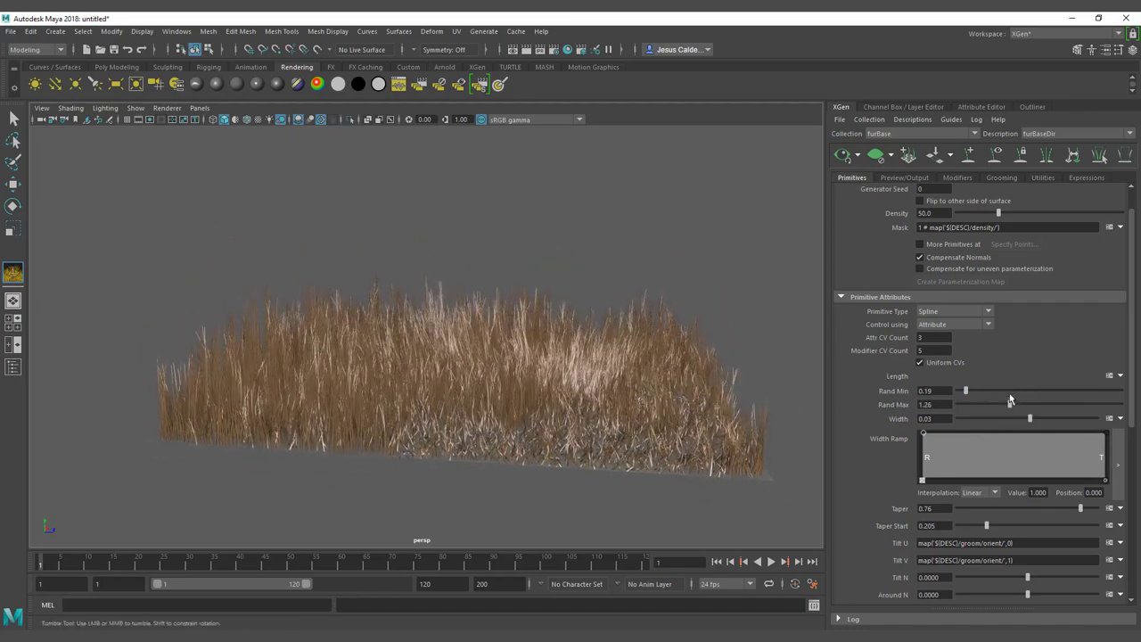
{"action": "left_click_drag", "start_coordinate": [1029, 403], "coordinate": [1035, 404]}
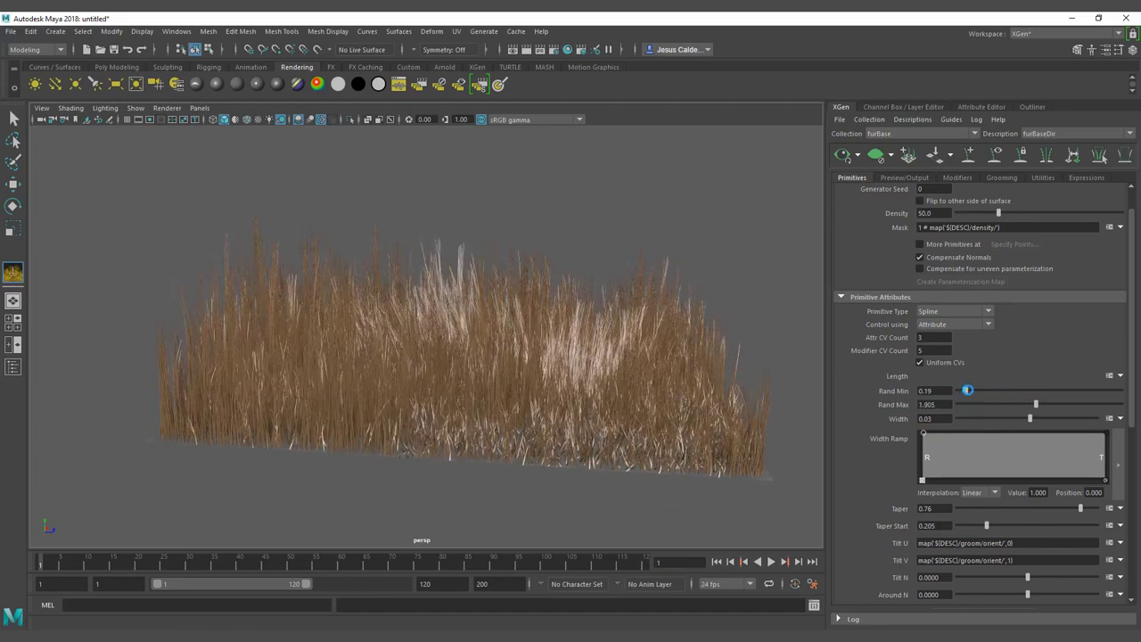
{"action": "mouse_move", "coordinate": [967, 391]}
{"action": "left_mouse_down"}
{"action": "mouse_move", "coordinate": [991, 391]}
{"action": "mouse_move", "coordinate": [969, 391]}
{"action": "mouse_move", "coordinate": [984, 397]}
{"action": "left_mouse_up"}
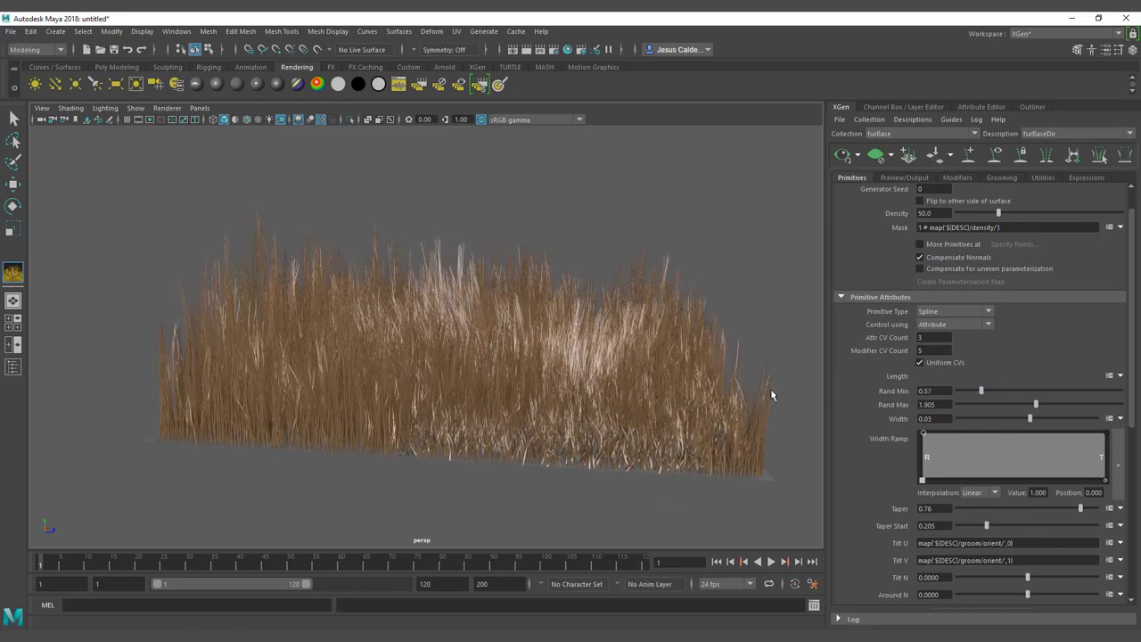
Inspect the fur up close, reopen the length expression, and select the multiplication operator in its last line.
{"action": "left_click_drag", "start_coordinate": [613, 382], "coordinate": [491, 273], "text": "alt"}
{"action": "right_click_drag", "start_coordinate": [491, 273], "coordinate": [523, 271], "text": "alt"}
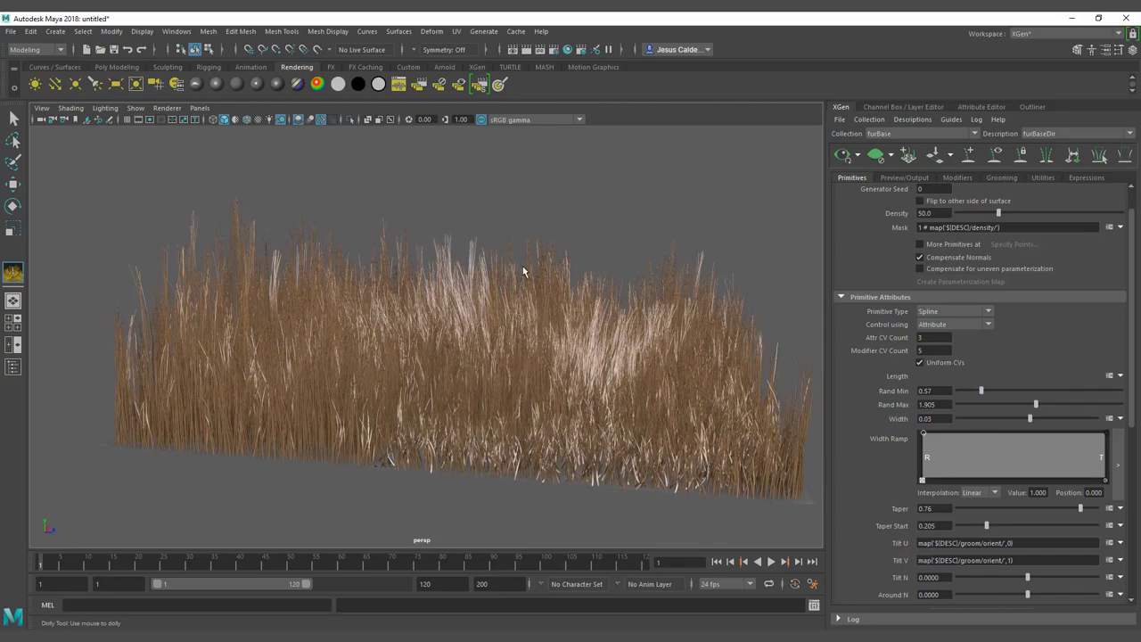
{"action": "left_click_drag", "start_coordinate": [523, 272], "coordinate": [547, 384], "text": "alt"}
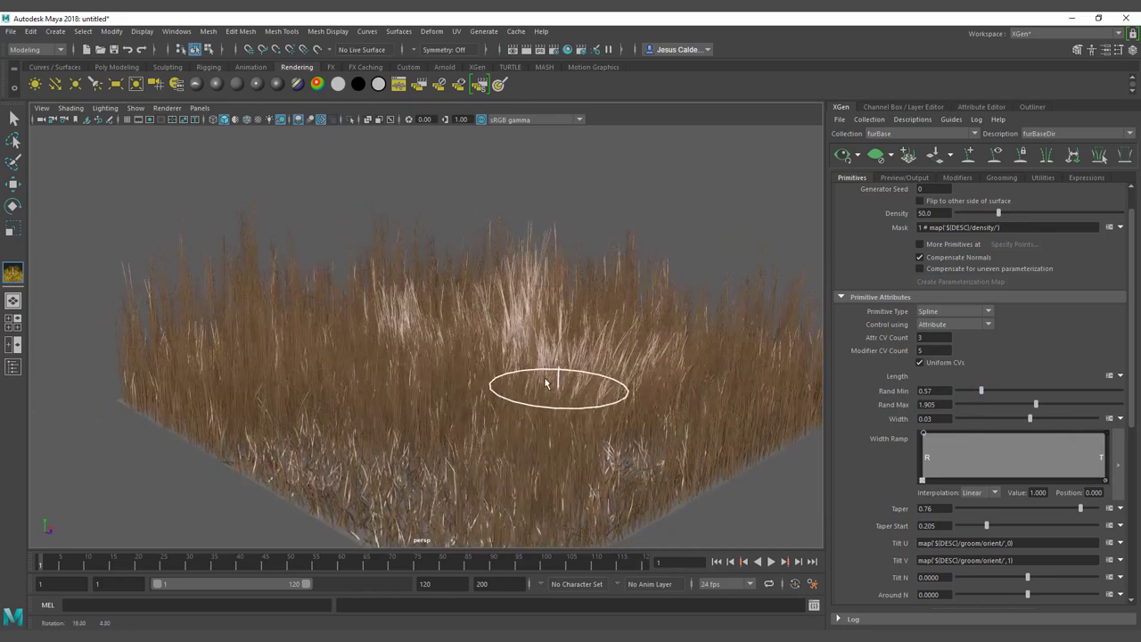
{"action": "mouse_move", "coordinate": [498, 307]}
{"action": "left_mouse_down", "text": "alt"}
{"action": "mouse_move", "coordinate": [517, 303]}
{"action": "mouse_move", "coordinate": [498, 310]}
{"action": "left_mouse_up", "text": "alt"}
{"action": "left_click", "coordinate": [1110, 375]}
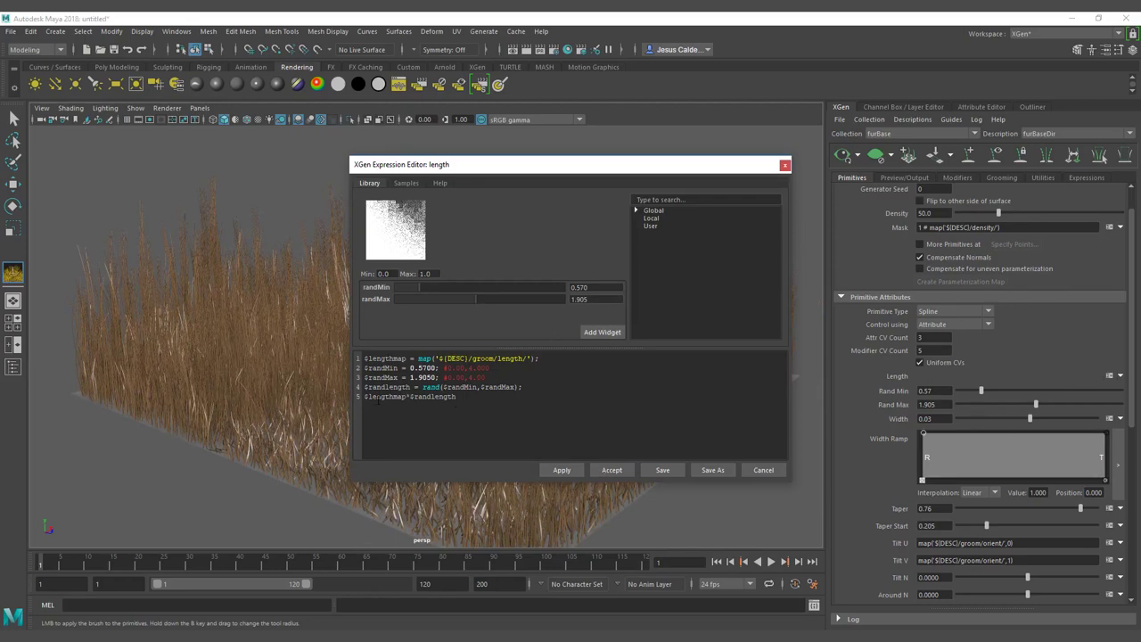
{"action": "left_click", "coordinate": [407, 396]}
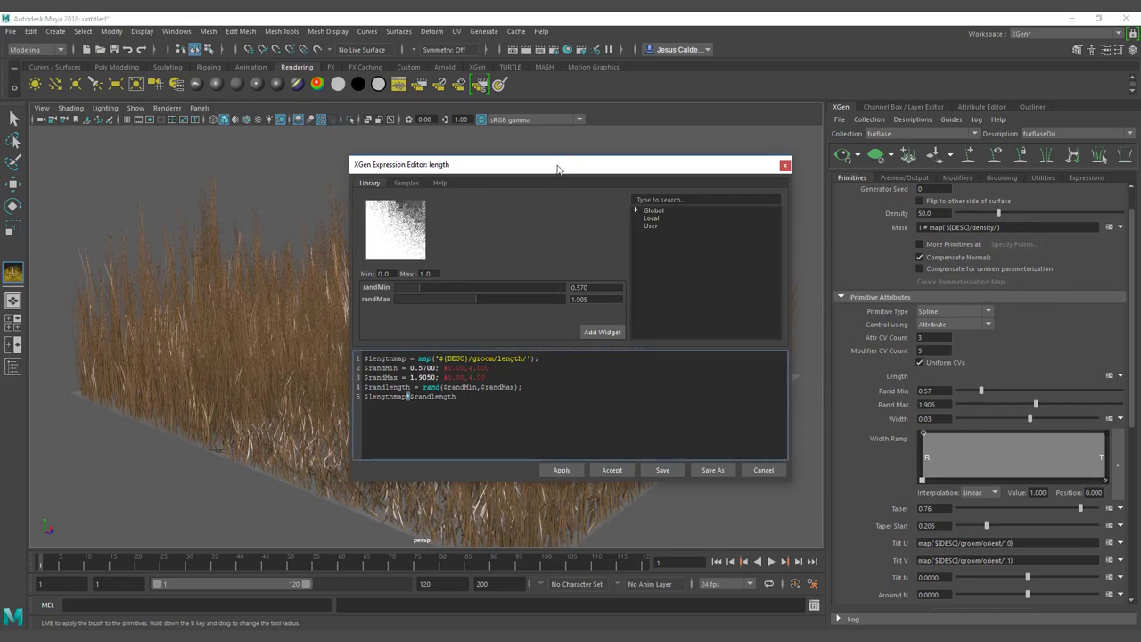
Replace the operator in the length expression's last line with division, making it $lengthmap/$randlength, and apply it to the fur.
{"action": "left_click_drag", "start_coordinate": [557, 168], "coordinate": [730, 164]}
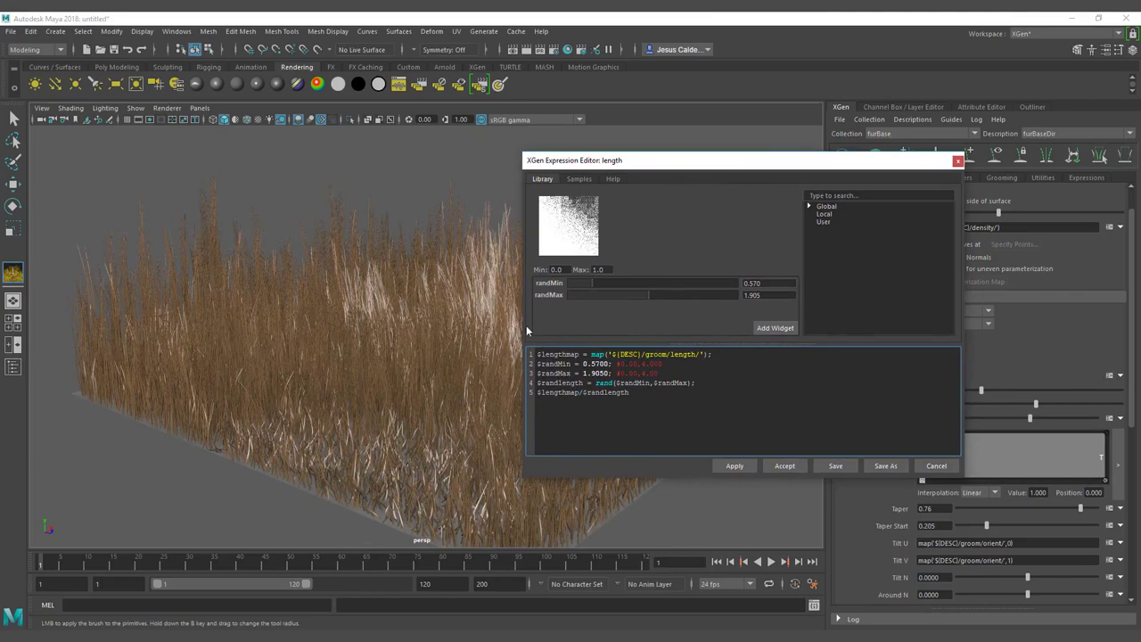
{"action": "left_click", "coordinate": [735, 465]}
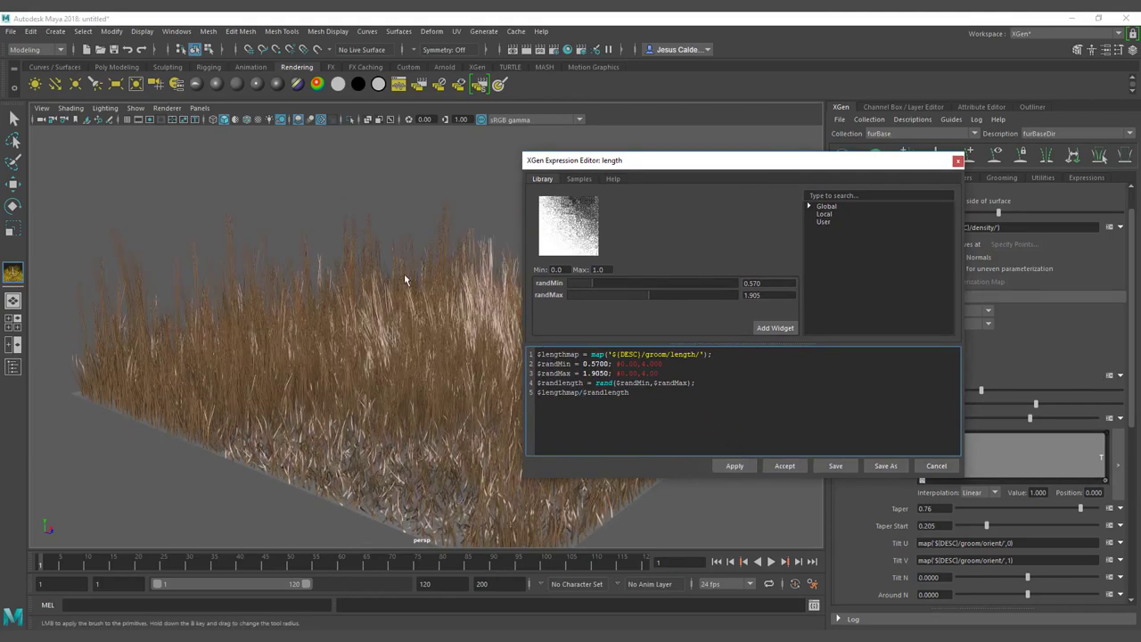
{"action": "left_click_drag", "start_coordinate": [270, 199], "coordinate": [533, 400], "text": "alt"}
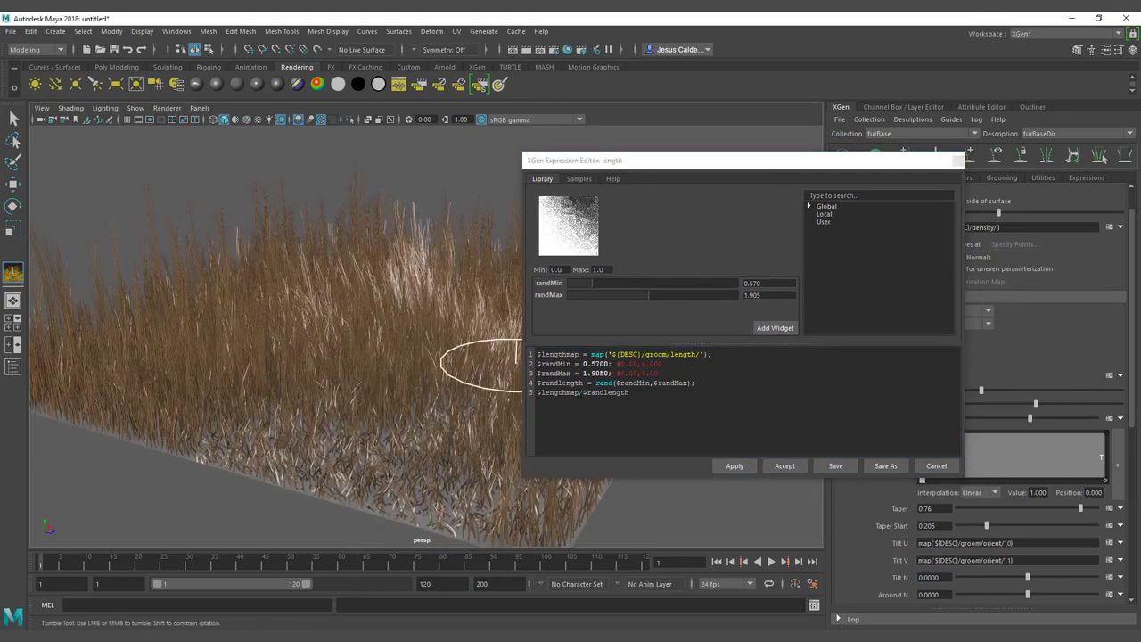
Change the last line to $lengthmap+$randlength, apply and close the expression, and adjust Rand Min to 0.16 and Rand Max to 1.375.
{"action": "left_click", "coordinate": [581, 393]}
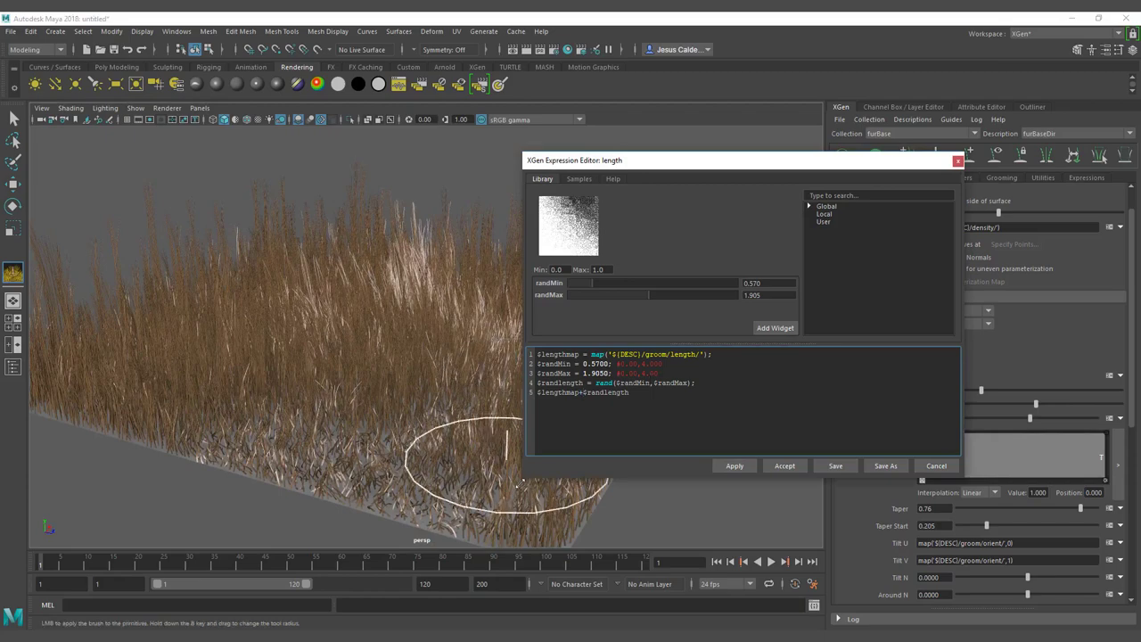
{"action": "left_click", "coordinate": [726, 470]}
{"action": "left_click_drag", "start_coordinate": [435, 300], "coordinate": [664, 300], "text": "alt"}
{"action": "left_click", "coordinate": [958, 162]}
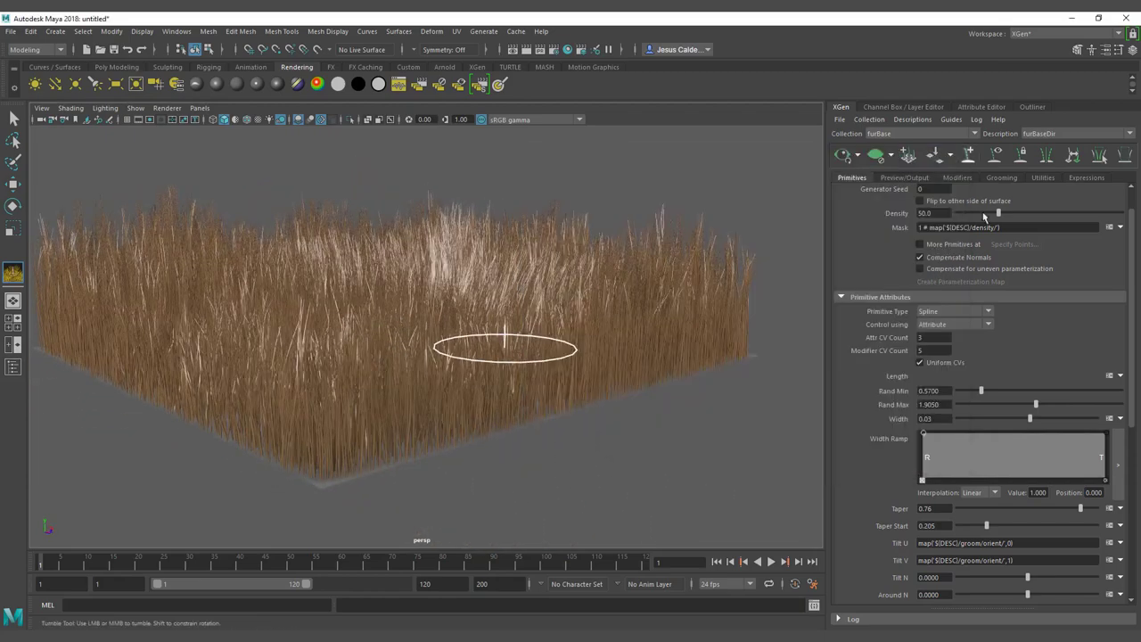
{"action": "left_click_drag", "start_coordinate": [1030, 404], "coordinate": [954, 393]}
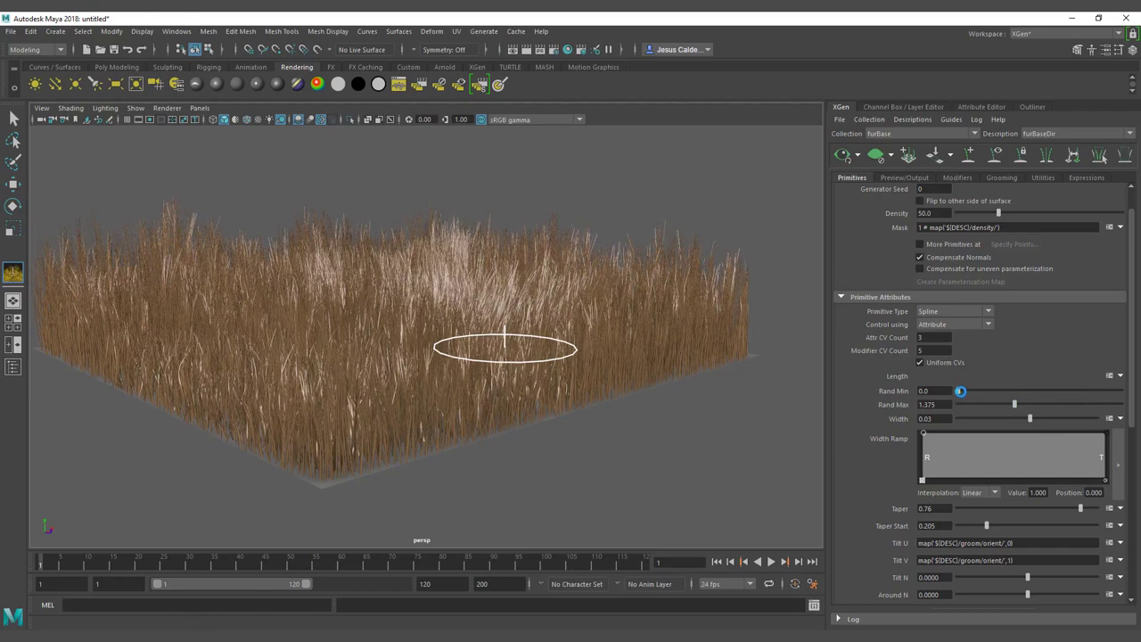
{"action": "left_click_drag", "start_coordinate": [961, 390], "coordinate": [964, 391]}
Change the length expression's last line to $lengthmap-$randlength, apply and close it, and adjust Rand Min to 0.045 and Rand Max to 1.2.
{"action": "left_click", "coordinate": [1109, 376]}
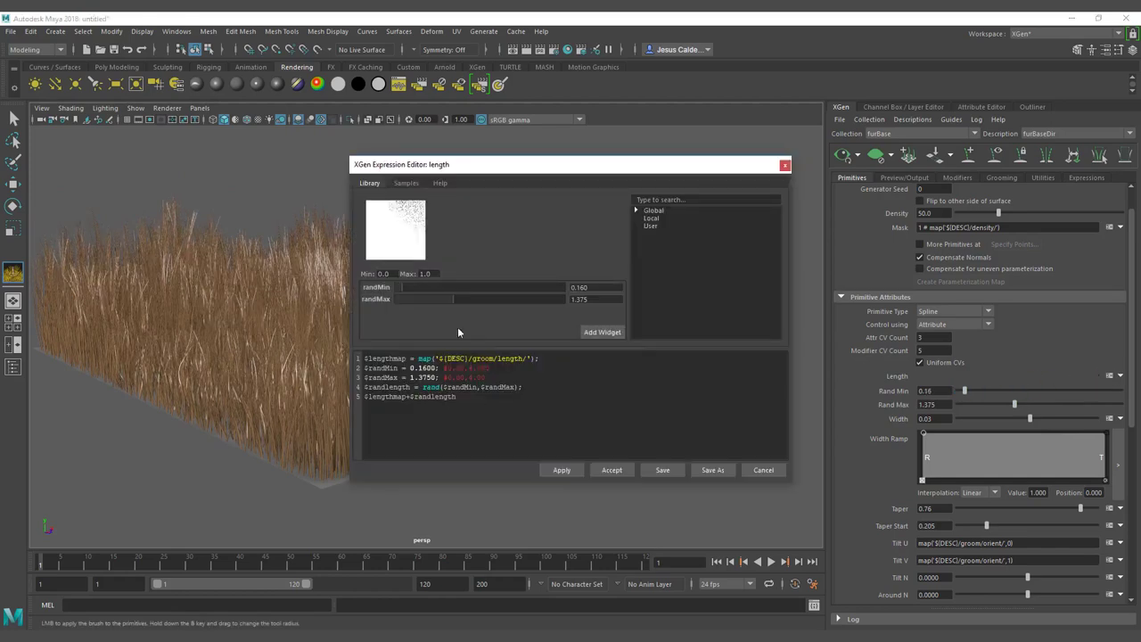
{"action": "left_click", "coordinate": [407, 396]}
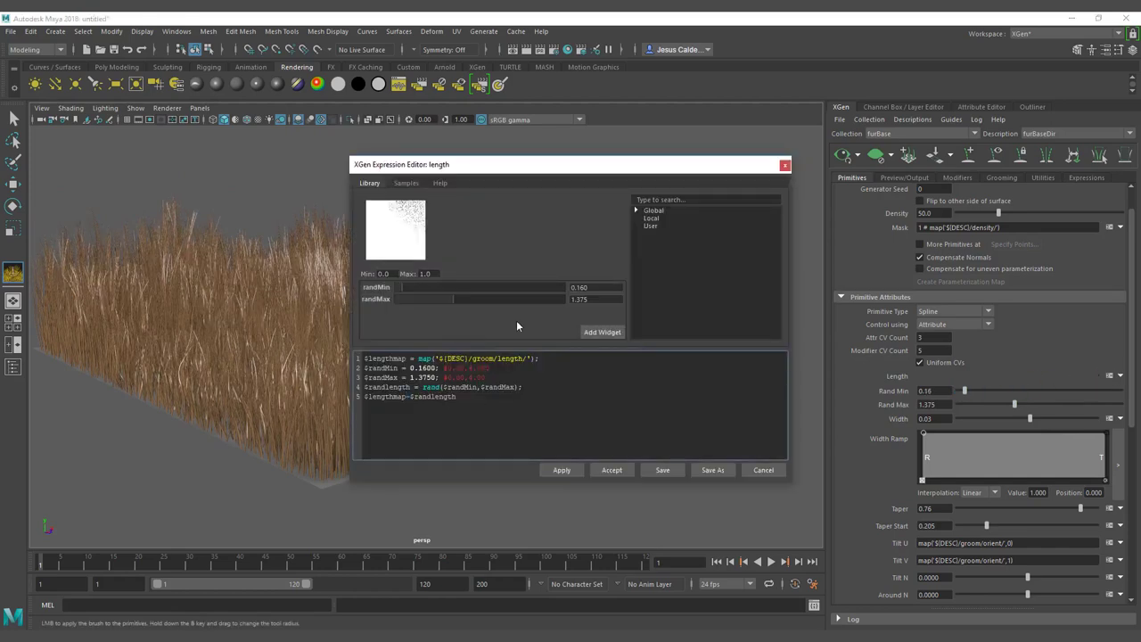
{"action": "left_click", "coordinate": [562, 470]}
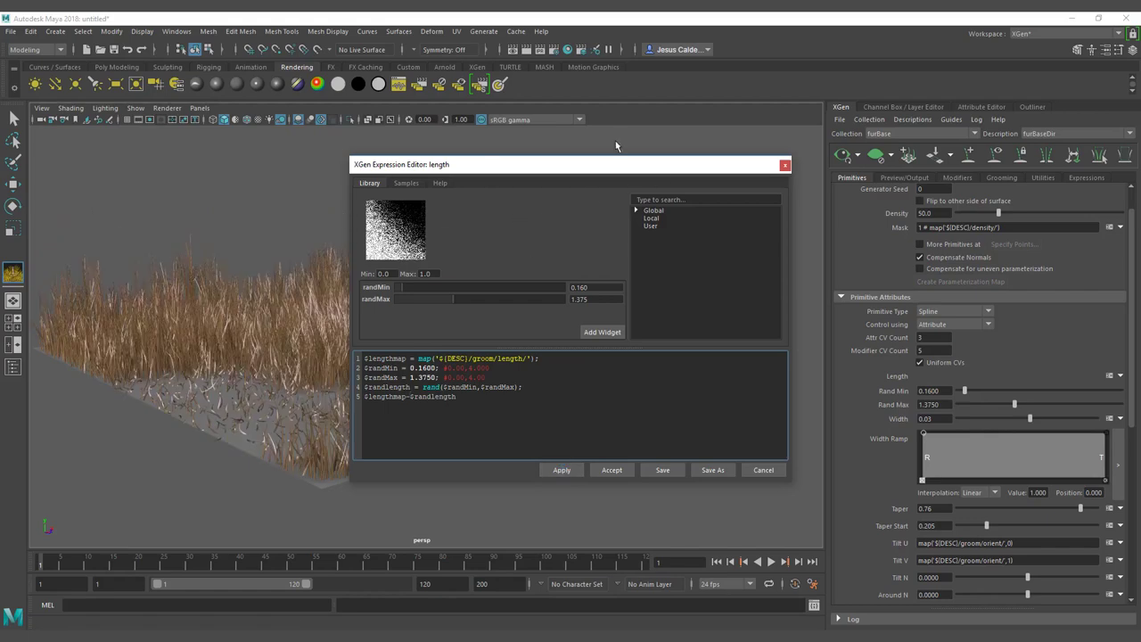
{"action": "mouse_move", "coordinate": [455, 299]}
{"action": "left_mouse_down"}
{"action": "mouse_move", "coordinate": [515, 298]}
{"action": "mouse_move", "coordinate": [433, 298]}
{"action": "mouse_move", "coordinate": [462, 300]}
{"action": "left_mouse_up"}
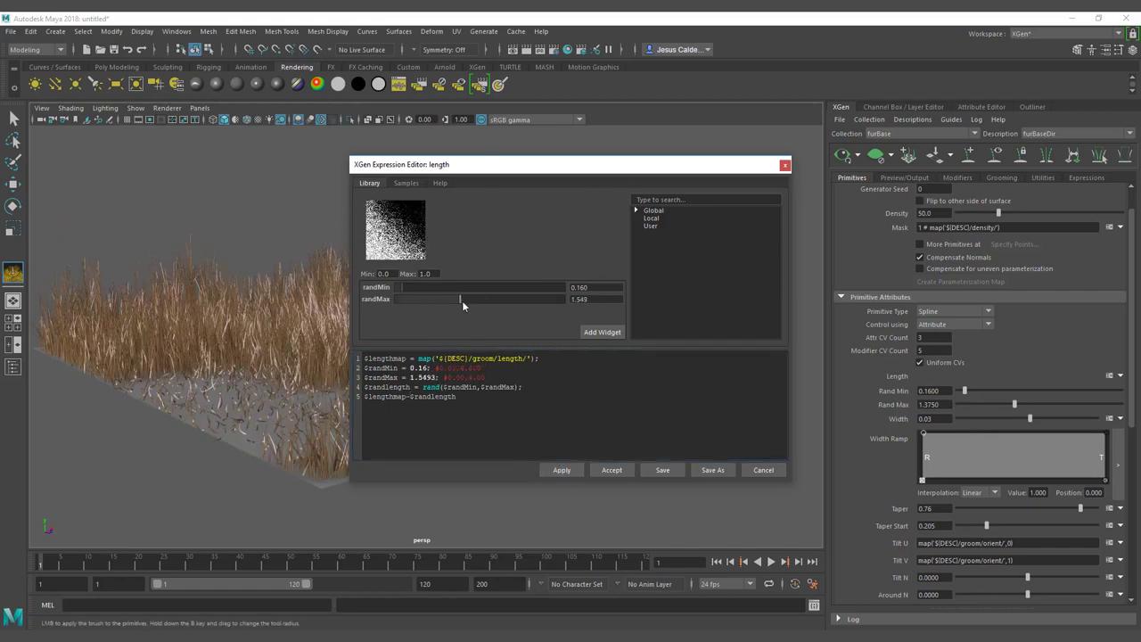
{"action": "left_click", "coordinate": [785, 166]}
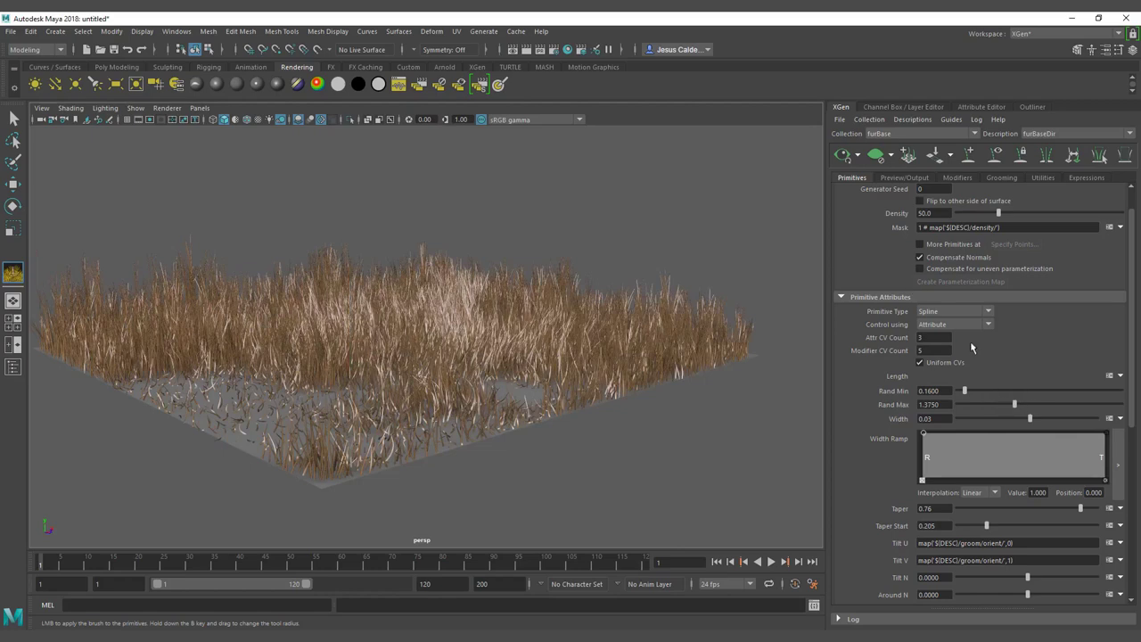
{"action": "mouse_move", "coordinate": [1013, 405]}
{"action": "left_mouse_down"}
{"action": "mouse_move", "coordinate": [1041, 403]}
{"action": "mouse_move", "coordinate": [969, 404]}
{"action": "mouse_move", "coordinate": [1006, 392]}
{"action": "mouse_move", "coordinate": [972, 390]}
{"action": "mouse_move", "coordinate": [1010, 392]}
{"action": "mouse_move", "coordinate": [961, 392]}
{"action": "mouse_move", "coordinate": [1052, 390]}
{"action": "mouse_move", "coordinate": [959, 393]}
{"action": "mouse_move", "coordinate": [1074, 403]}
{"action": "mouse_move", "coordinate": [976, 403]}
{"action": "mouse_move", "coordinate": [1037, 403]}
{"action": "mouse_move", "coordinate": [1007, 403]}
{"action": "left_mouse_up"}
{"action": "left_click_drag", "start_coordinate": [402, 352], "coordinate": [463, 324], "text": "alt"}
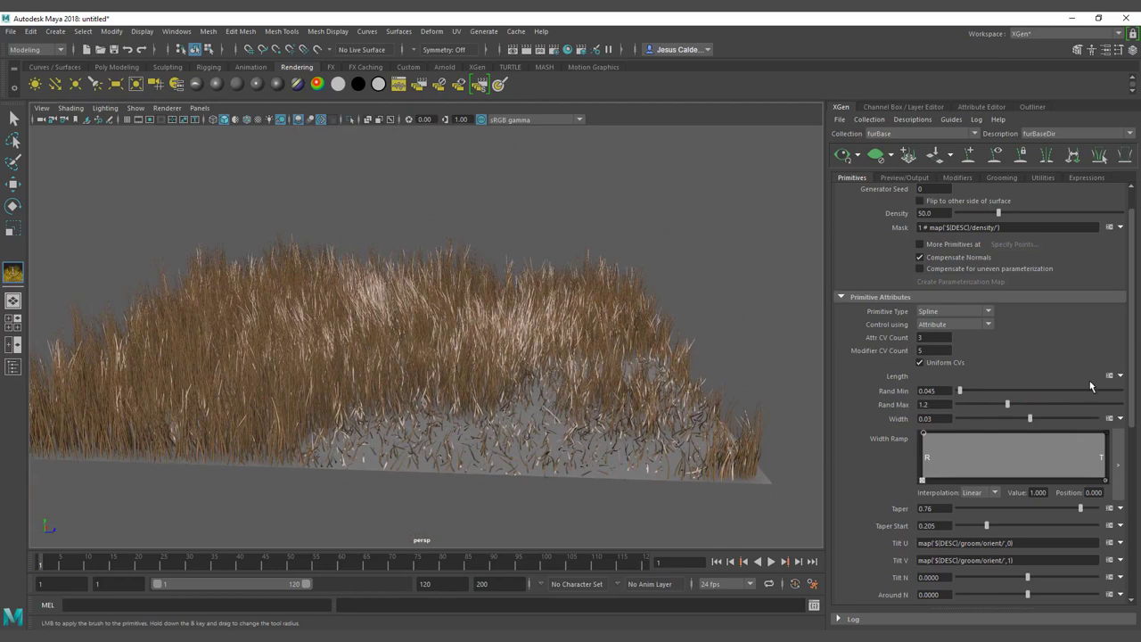
Reopen the length expression, review its groom length map line, and examine the subtracted fur length from several angles.
{"action": "left_click", "coordinate": [1110, 377]}
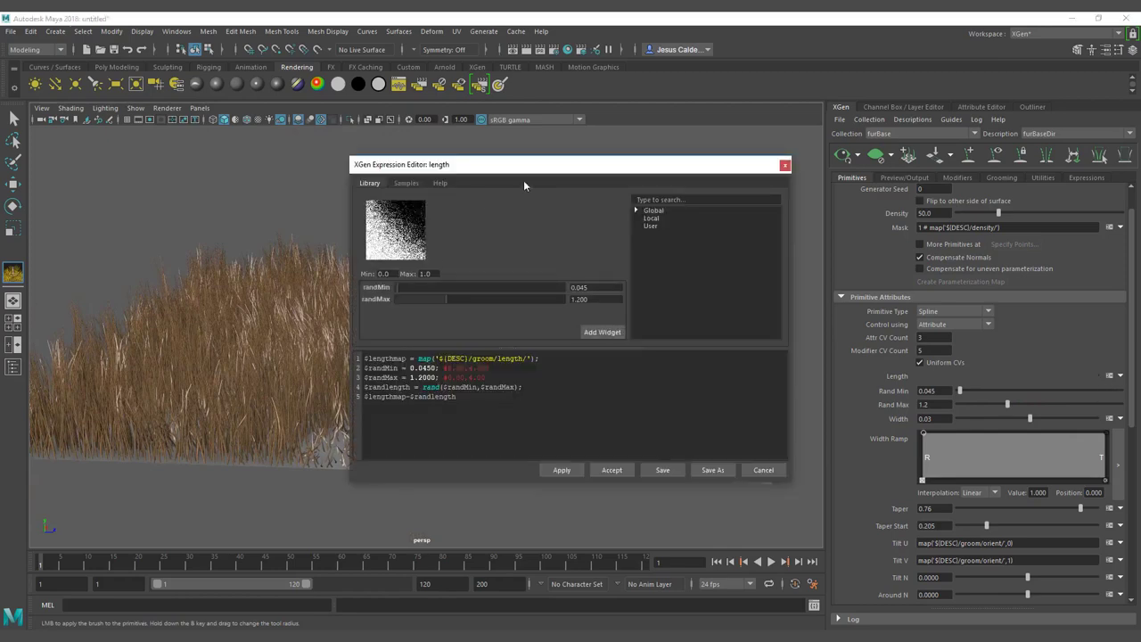
{"action": "left_click_drag", "start_coordinate": [527, 166], "coordinate": [837, 154]}
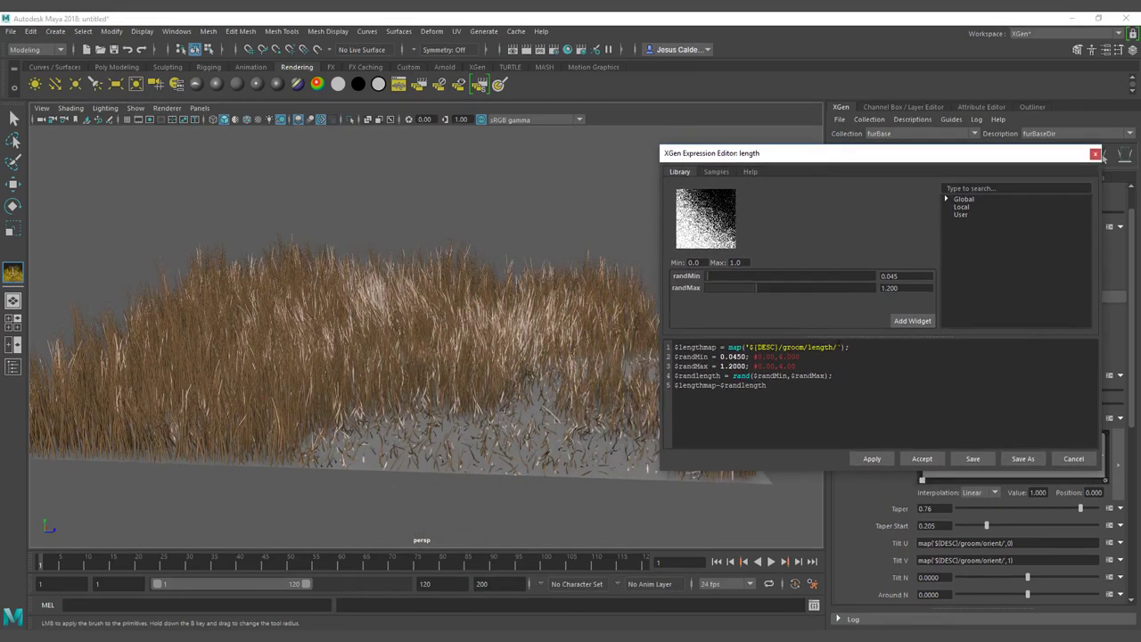
{"action": "left_click_drag", "start_coordinate": [850, 347], "coordinate": [686, 347]}
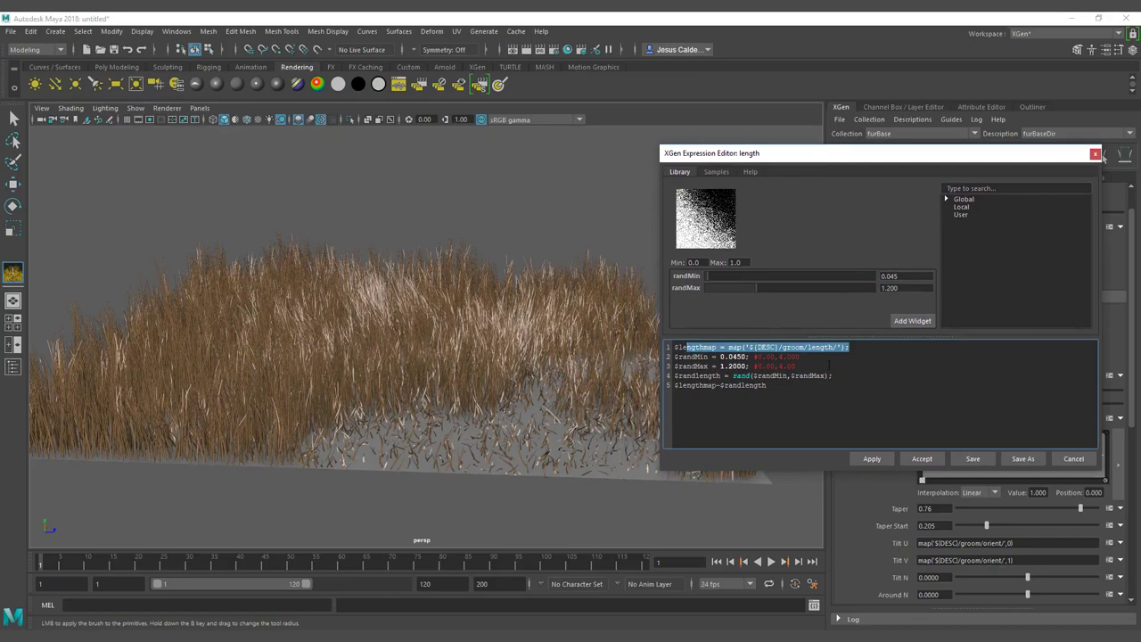
{"action": "left_click_drag", "start_coordinate": [547, 365], "coordinate": [423, 316], "text": "alt"}
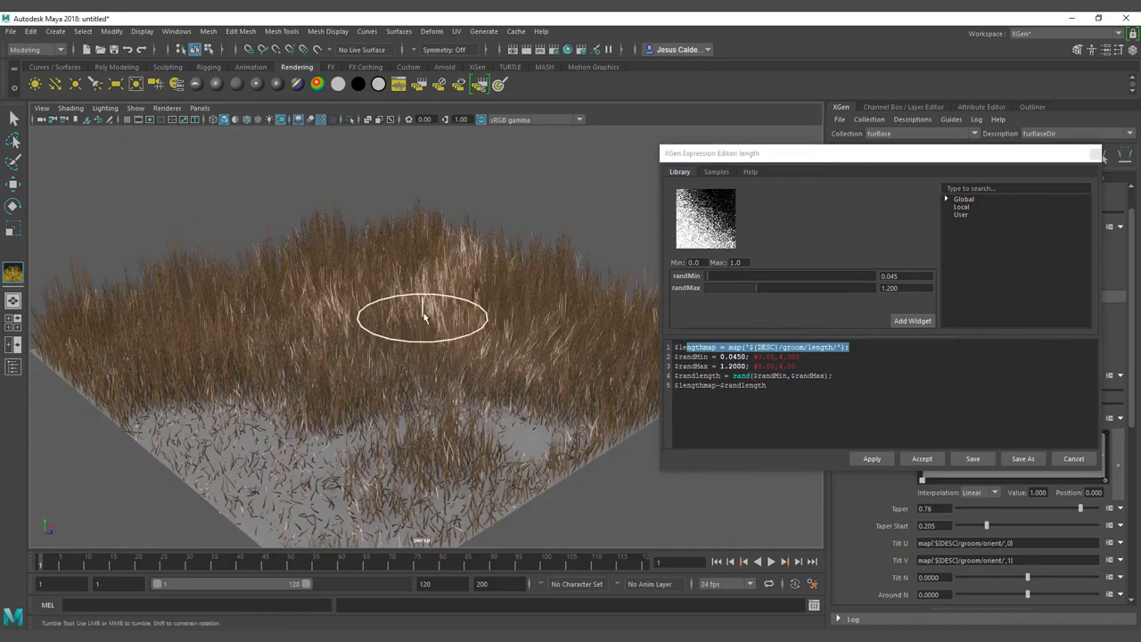
{"action": "middle_click_drag", "start_coordinate": [476, 257], "coordinate": [517, 202], "text": "alt"}
{"action": "right_click_drag", "start_coordinate": [517, 202], "coordinate": [492, 208], "text": "alt"}
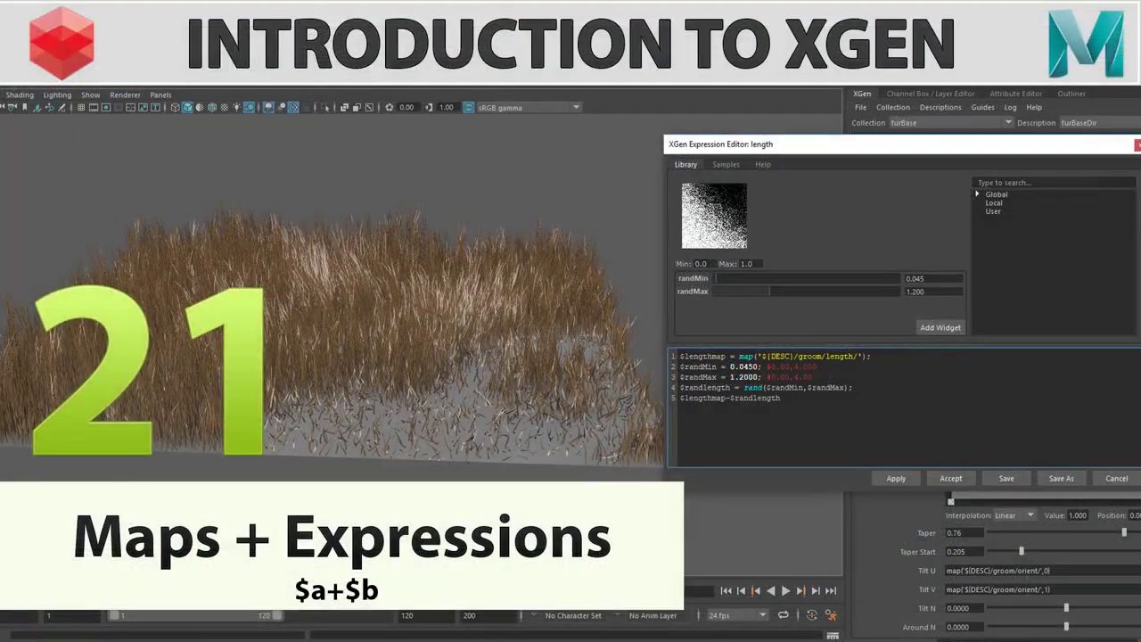